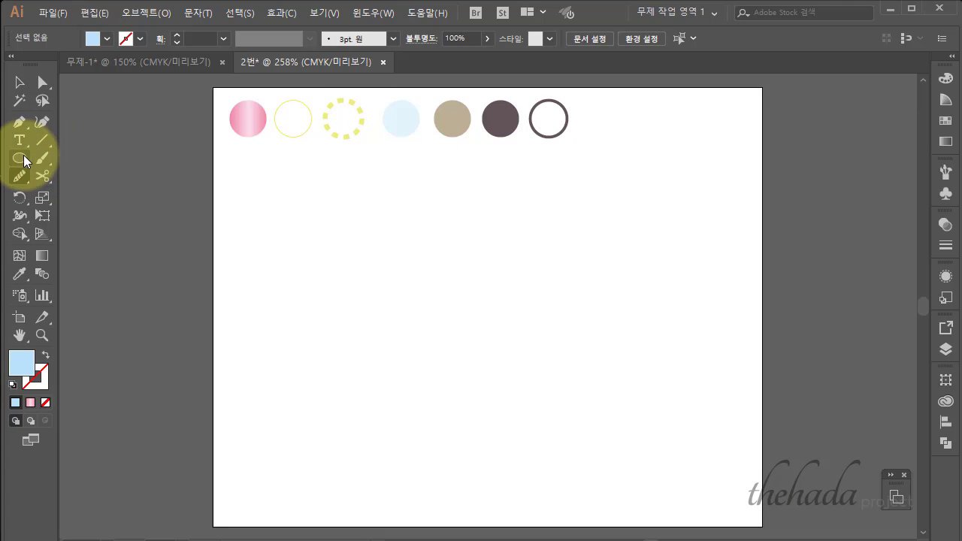
Draw a wide light-blue rounded rectangle across the lower artboard and show the rulers.
left_click_drag(20, 157, 75, 173)
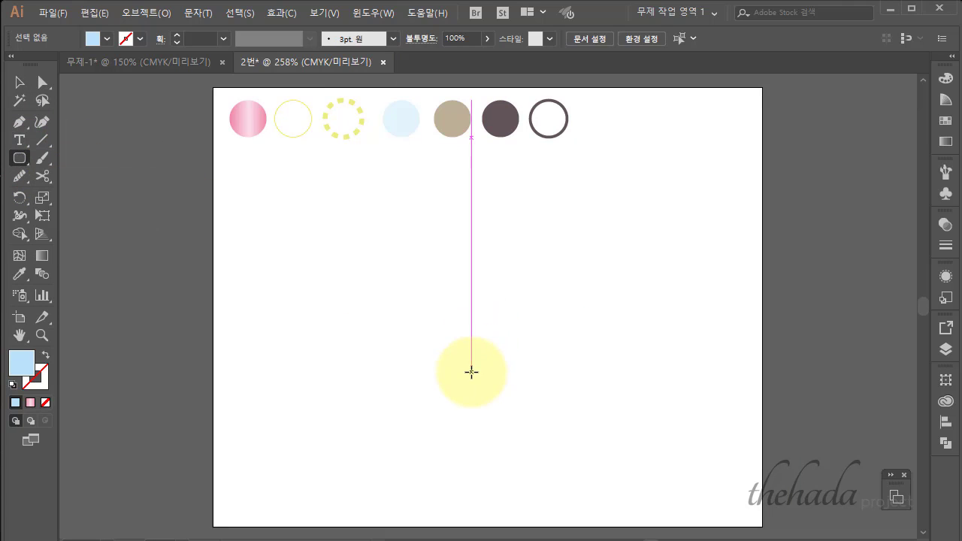
mouse_move(281, 309)
left_mouse_down()
mouse_move(298, 420)
mouse_move(675, 469)
mouse_move(661, 482)
left_mouse_up()
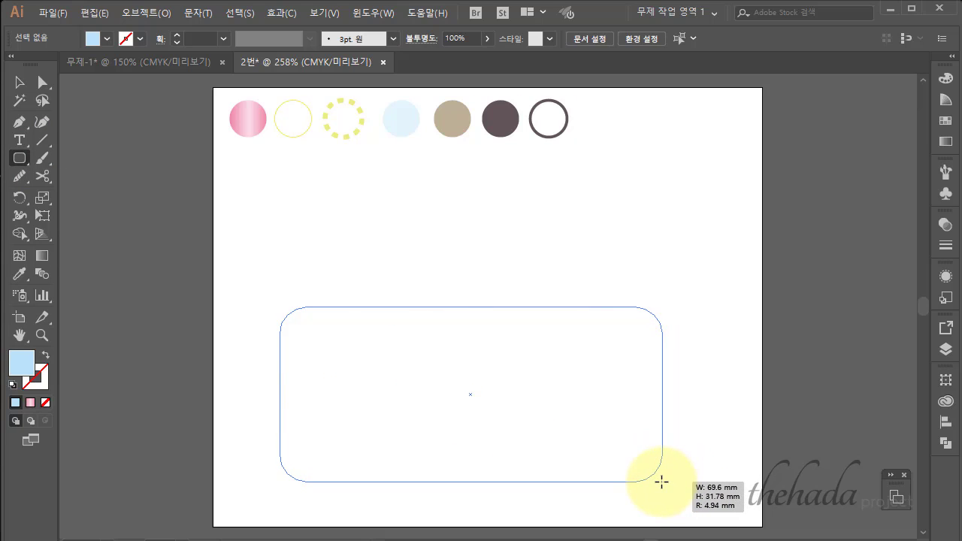
left_click_drag(661, 481, 661, 482)
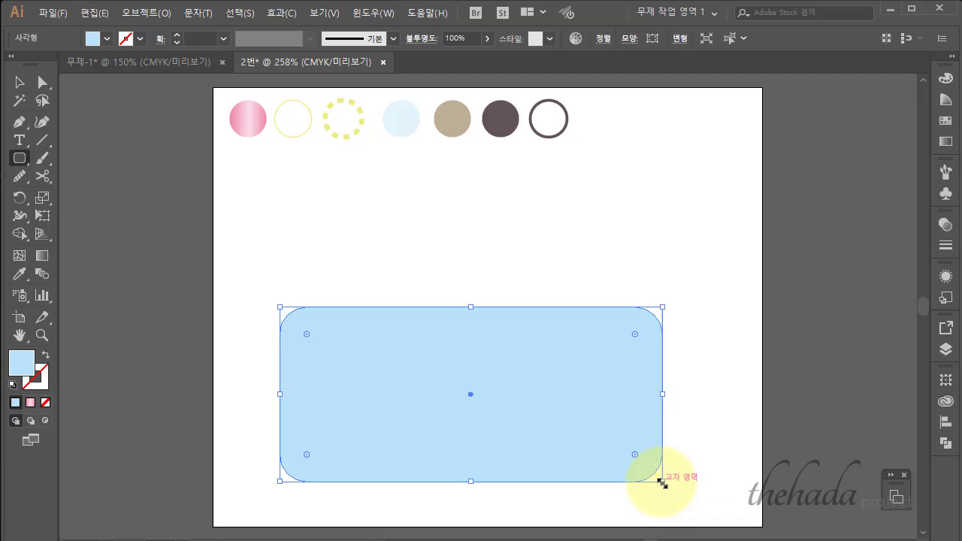
key("ctrl+r")
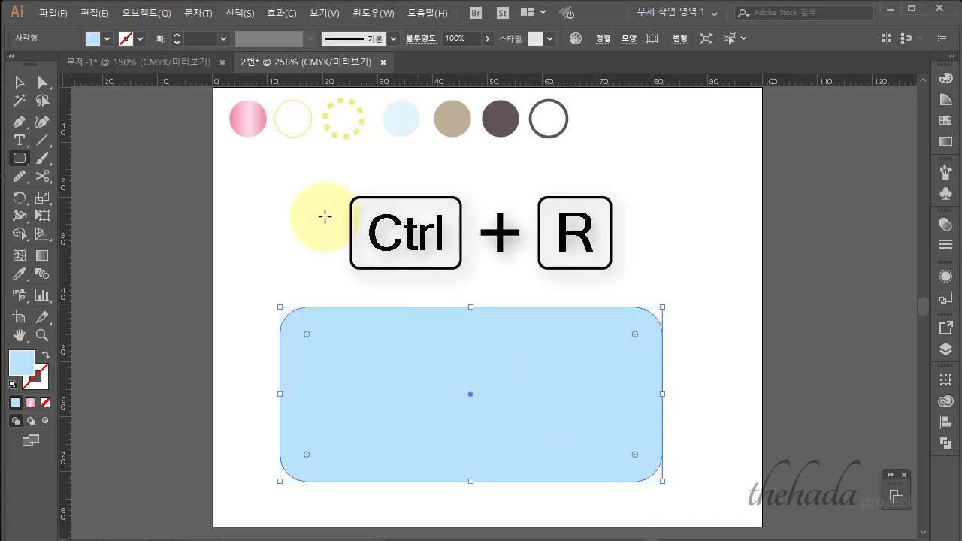
Nudge the rounded rectangle into position and make it slightly narrower.
left_click(20, 82)
left_click_drag(342, 353, 347, 351)
left_click_drag(668, 392, 655, 390)
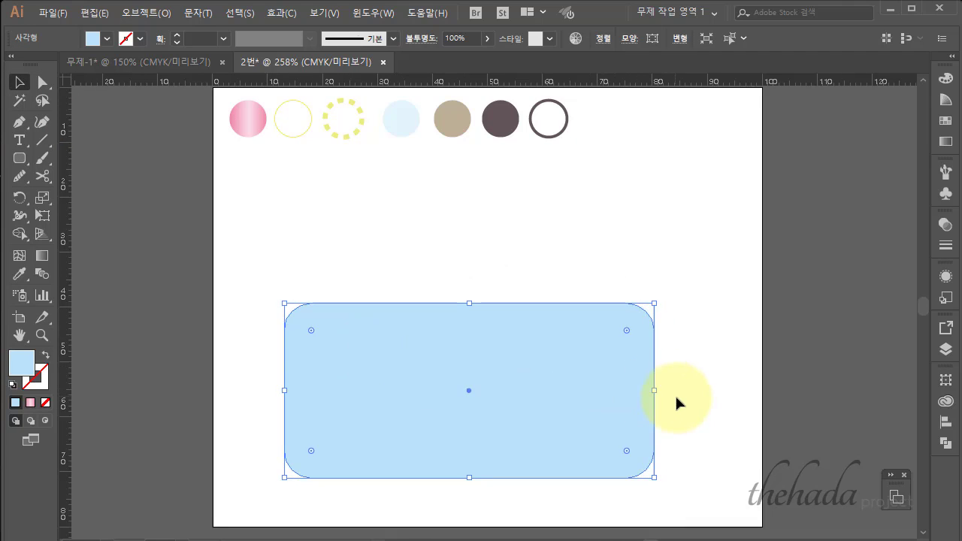
left_click(697, 418)
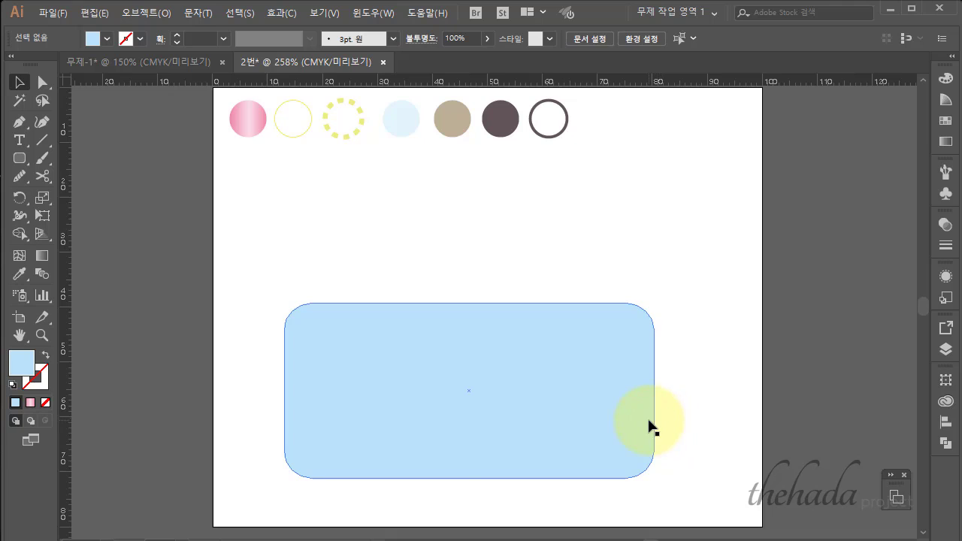
left_click(526, 376)
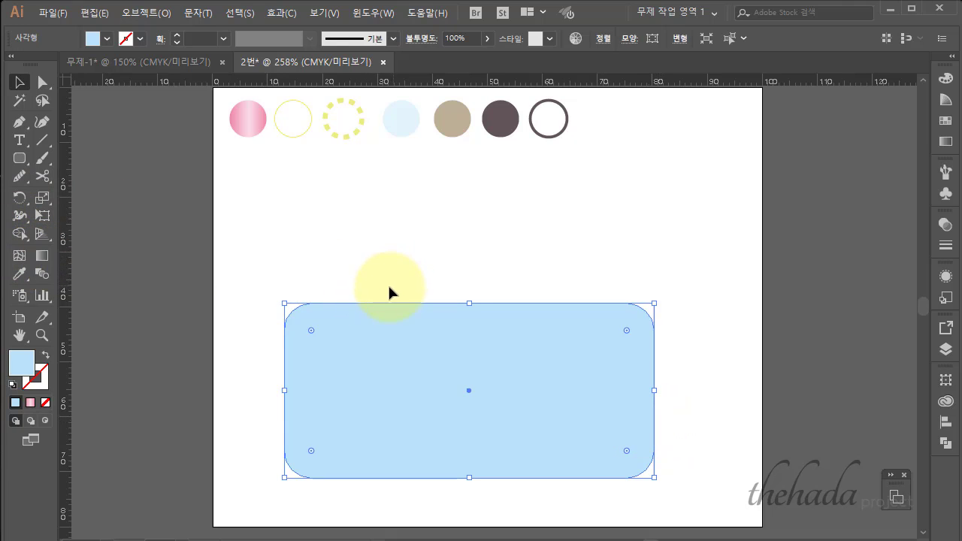
left_click(20, 158)
Draw a tall cab block on the right and a small chimney cap on the left.
mouse_move(513, 196)
left_mouse_down()
mouse_move(641, 362)
mouse_move(654, 364)
left_mouse_up()
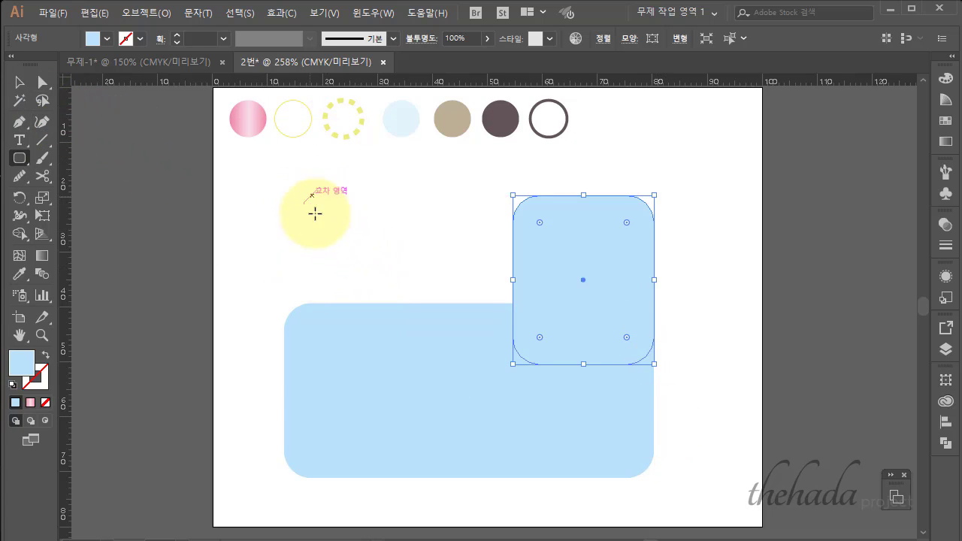
mouse_move(313, 196)
left_mouse_down()
mouse_move(378, 244)
mouse_move(406, 250)
left_mouse_up()
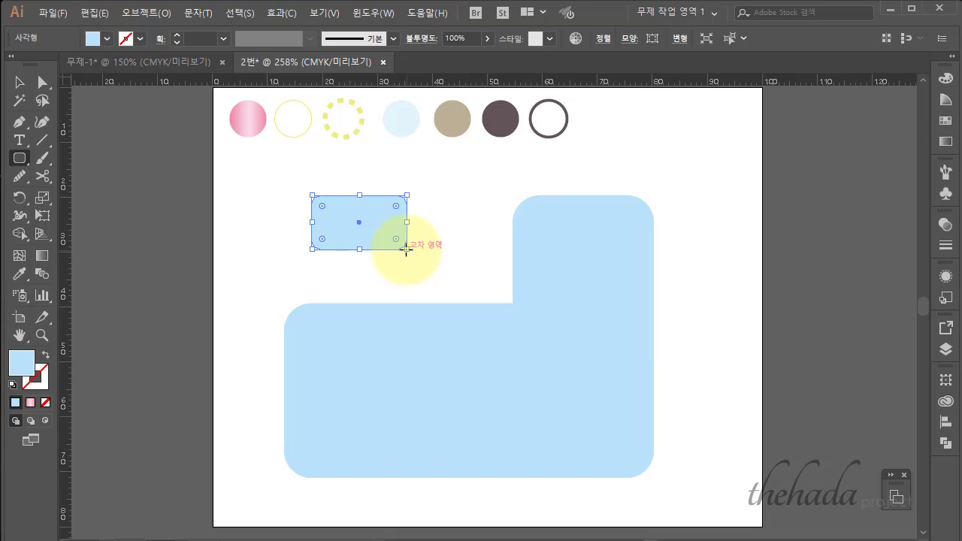
left_click(19, 82)
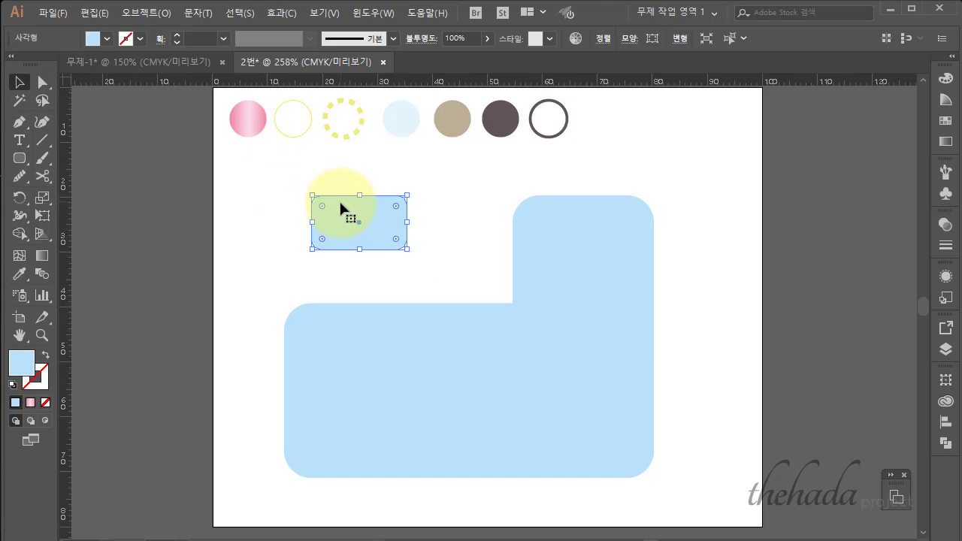
left_click_drag(340, 208, 341, 198)
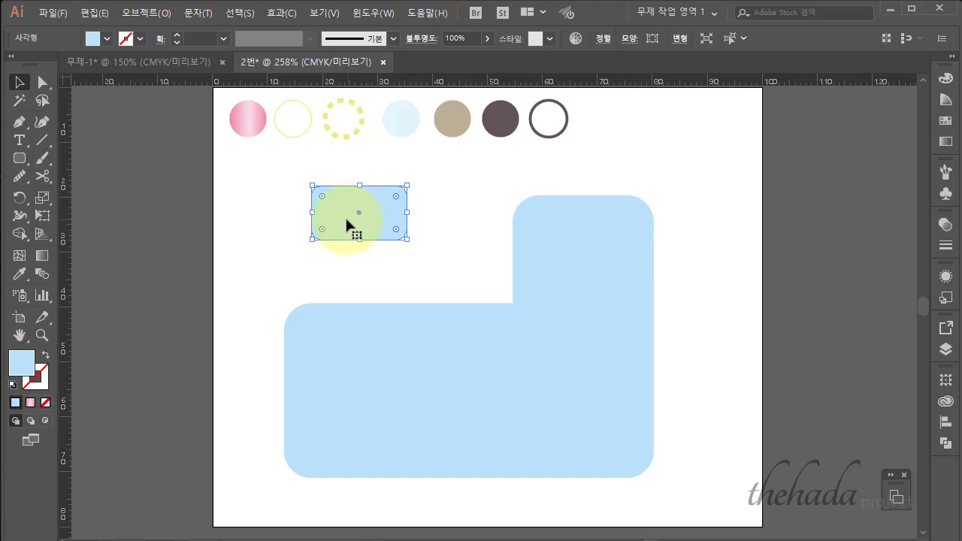
left_click_drag(397, 234, 406, 235)
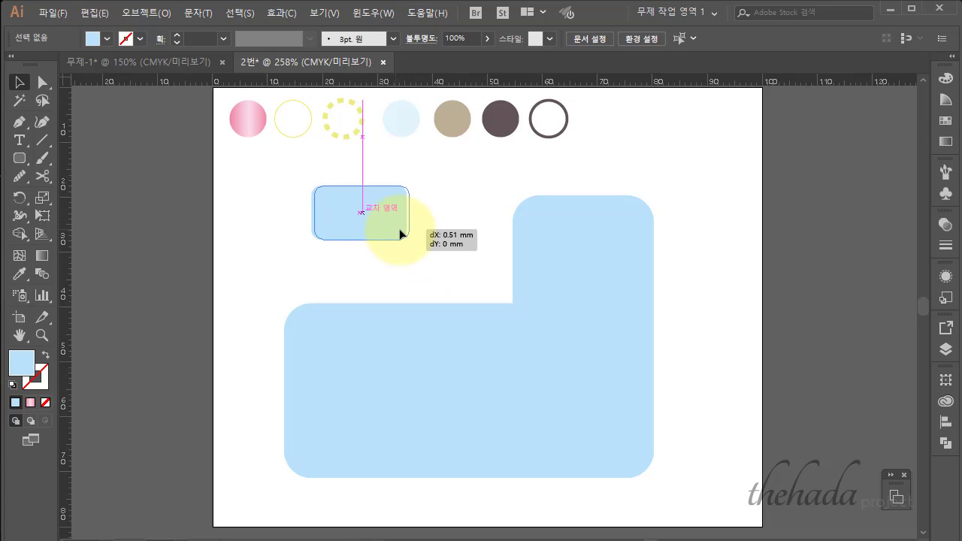
Add a narrow chimney stem under the cap and raise the body to meet chimney and cab.
left_click(20, 158)
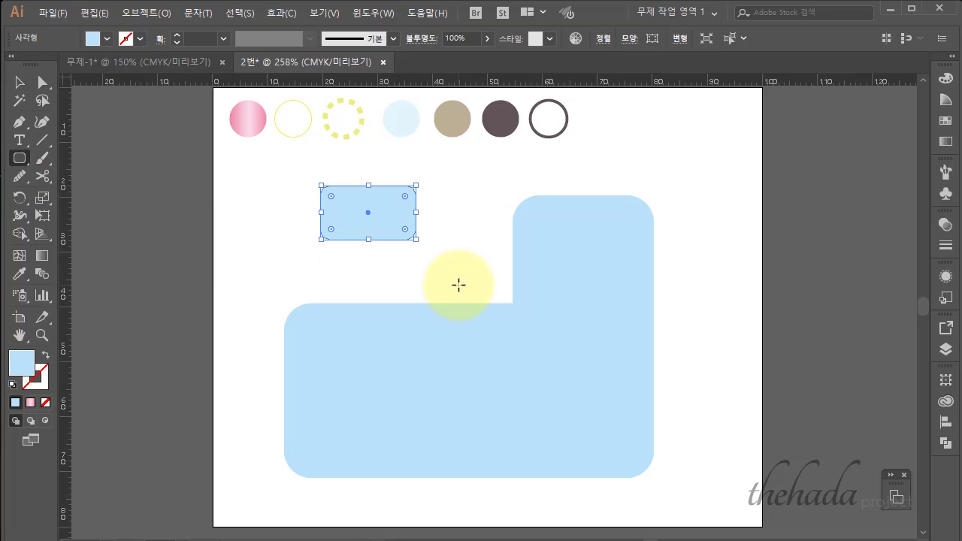
left_click_drag(336, 213, 393, 331)
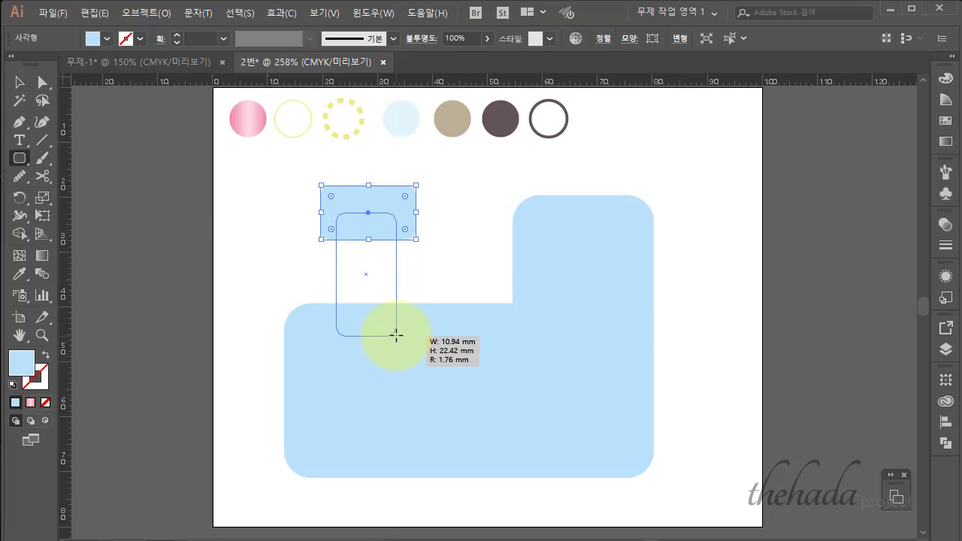
left_click(20, 82)
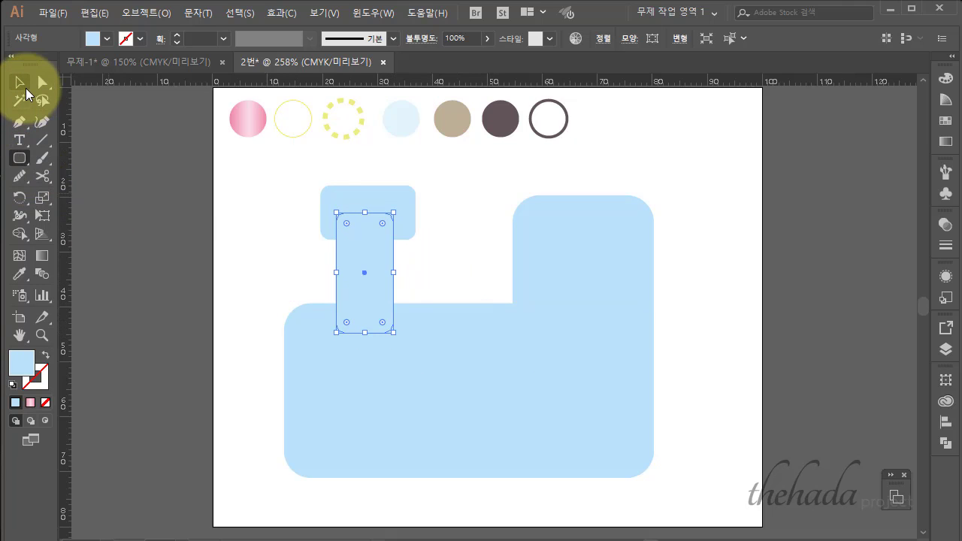
left_click_drag(364, 224, 374, 245)
left_click(531, 269)
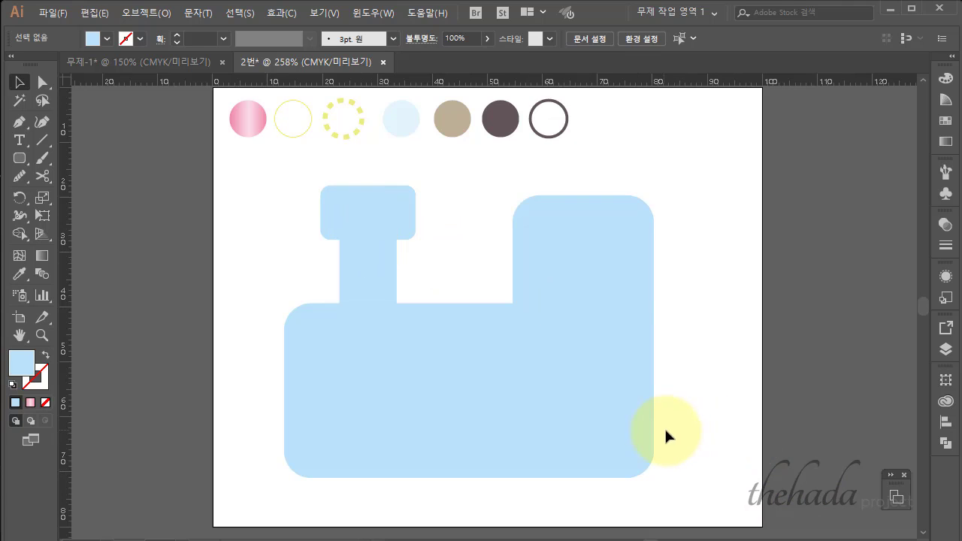
left_click_drag(554, 445, 555, 426)
left_click(680, 458)
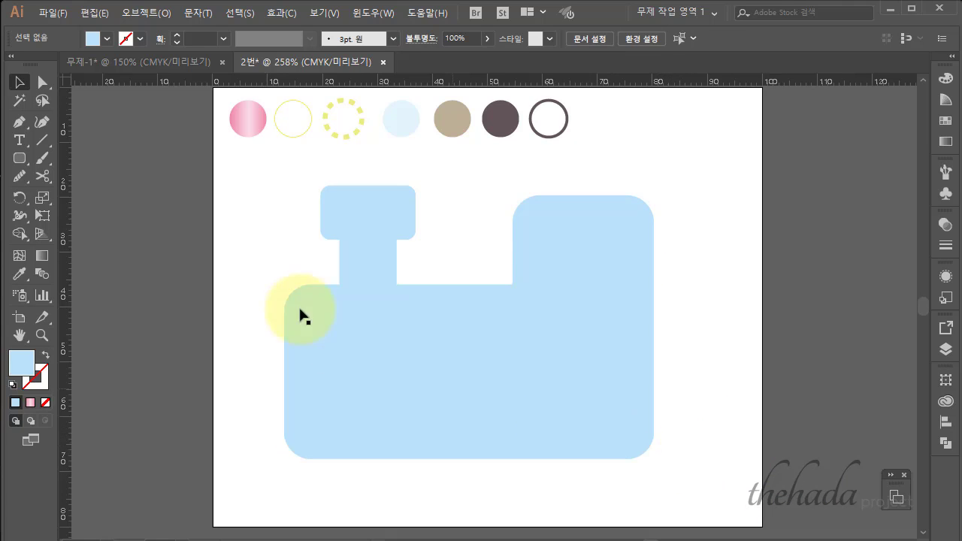
Unite all four blue rounded rectangles with Pathfinder into one outline.
left_click_drag(257, 214, 664, 417)
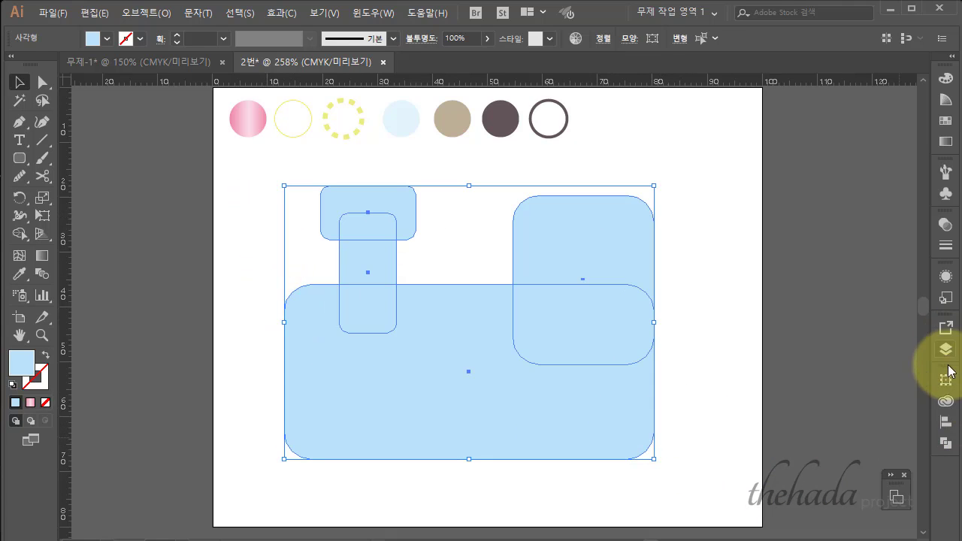
left_click(945, 442)
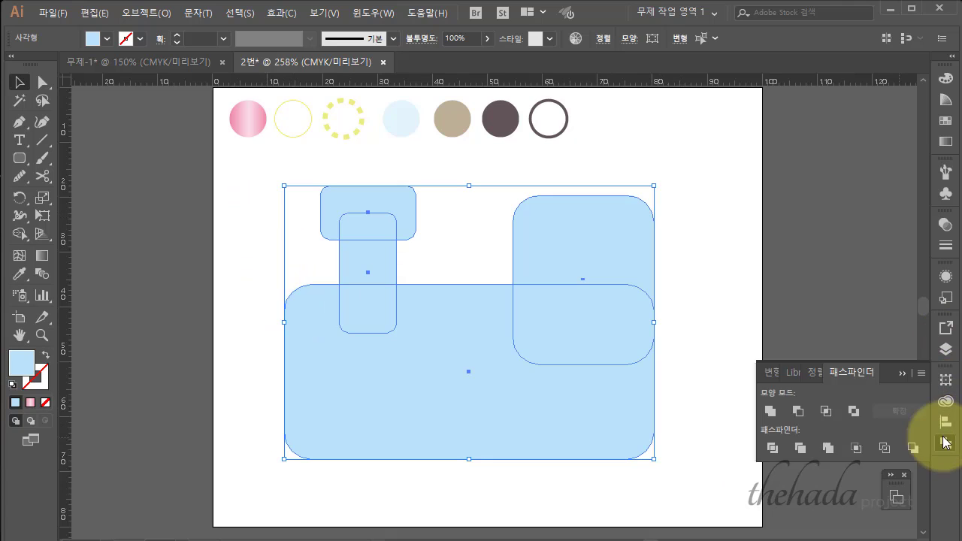
left_click(769, 411)
left_click(707, 490)
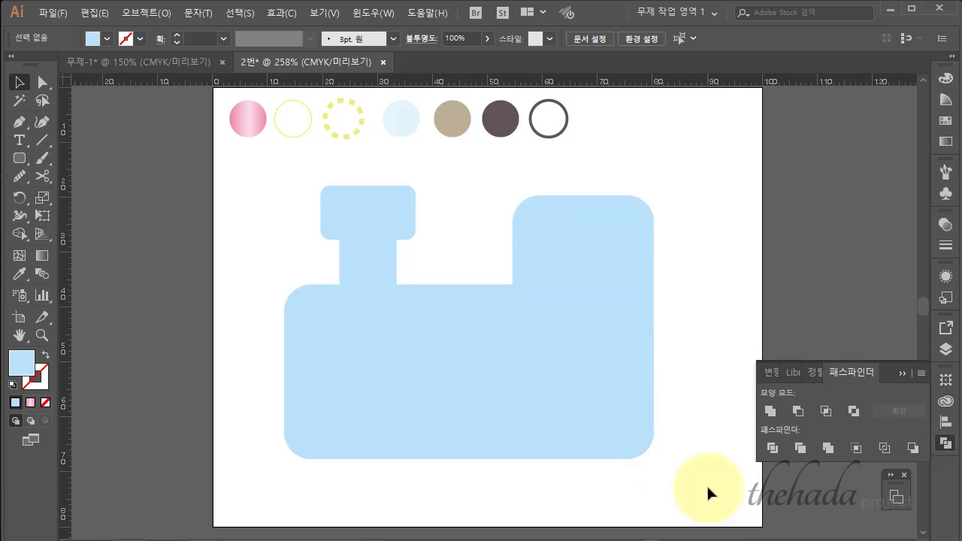
left_click(914, 374)
Select the merged train shape and look at its Color and Gradient settings.
left_click(607, 372)
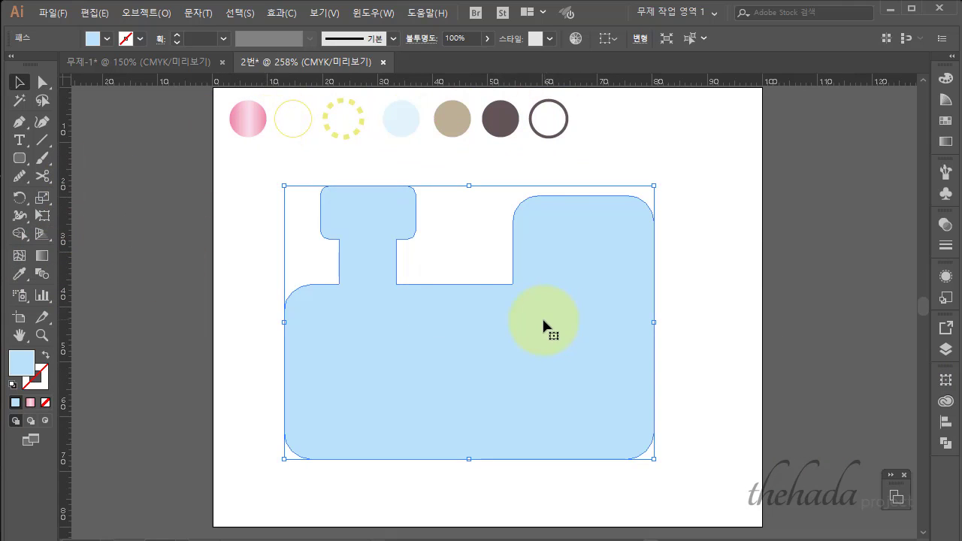
left_click(945, 77)
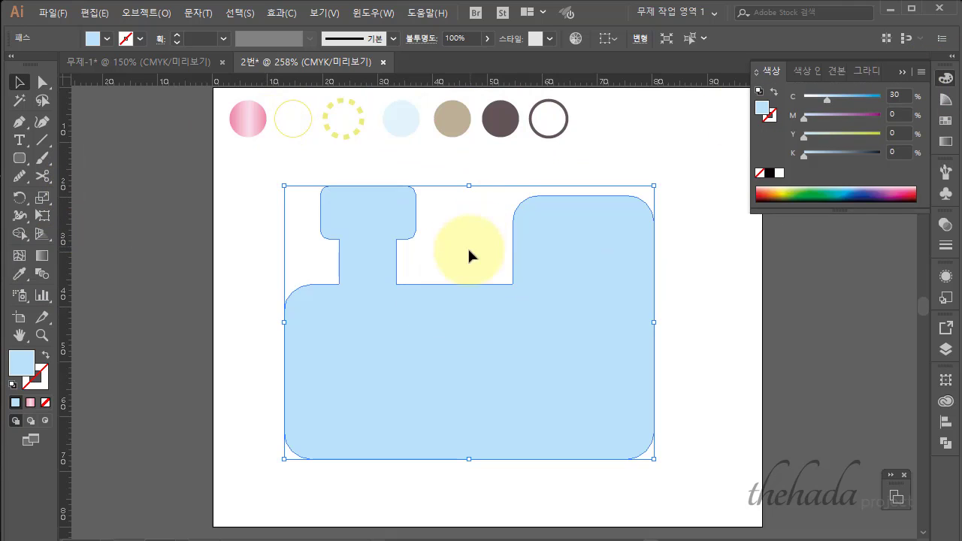
left_click(945, 142)
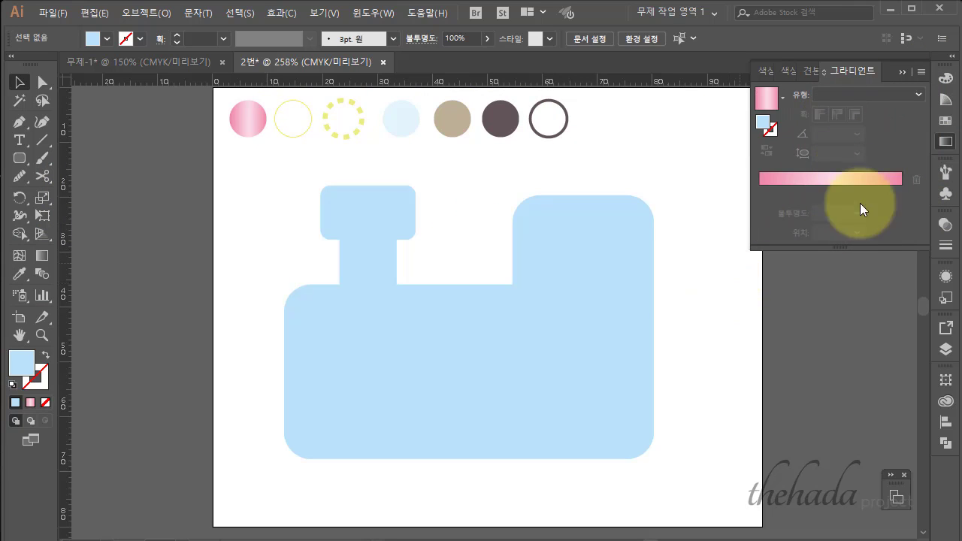
left_click(902, 72)
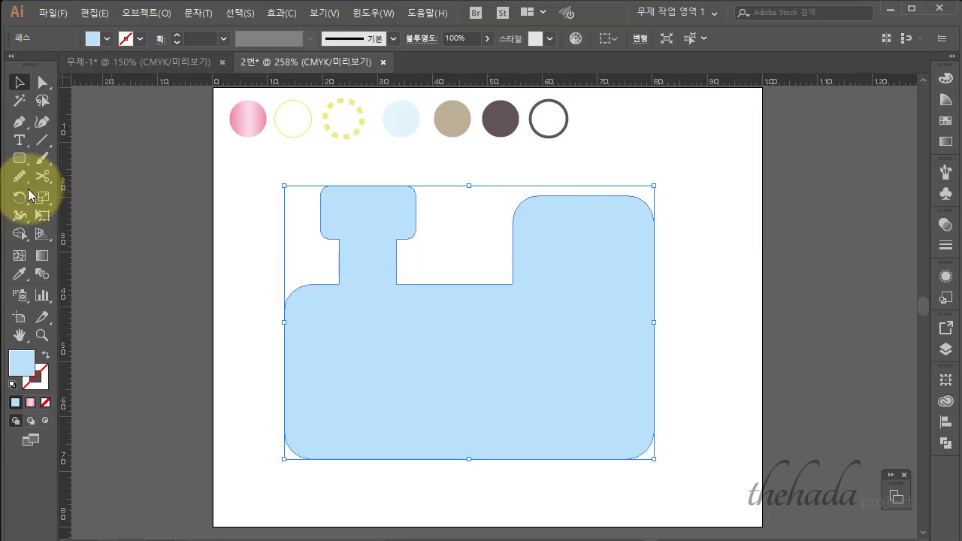
Copy the pink gradient from the first circle onto the train shape.
left_click(19, 274)
left_click(248, 118)
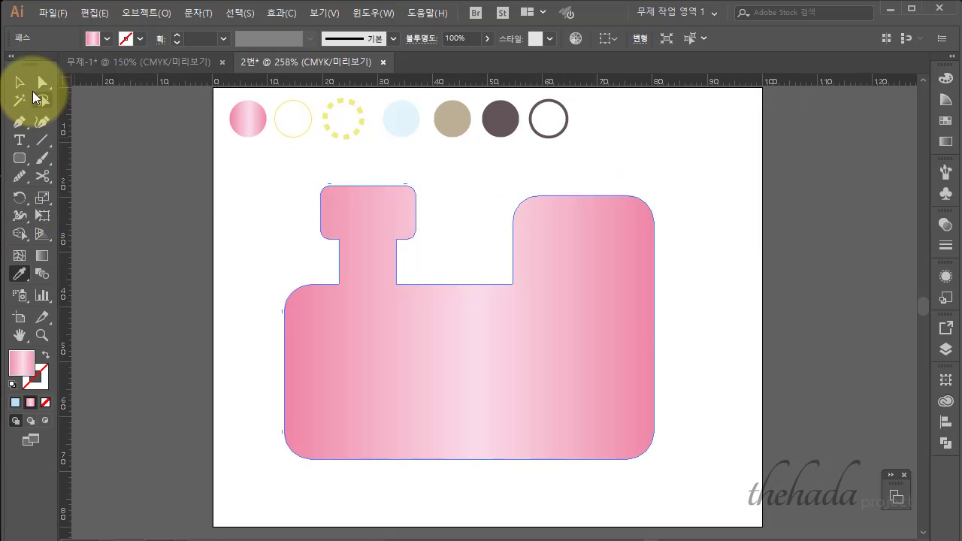
left_click(19, 82)
left_click(360, 324)
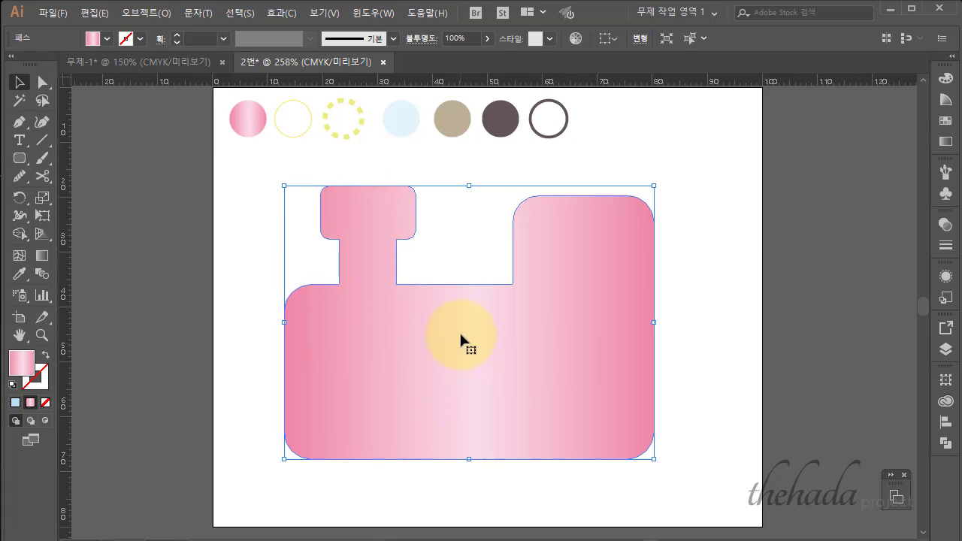
Shift the gradient's middle stop to 23.58% and shrink the body to about 67 × 50 mm.
left_click(944, 141)
left_click_drag(831, 190, 794, 190)
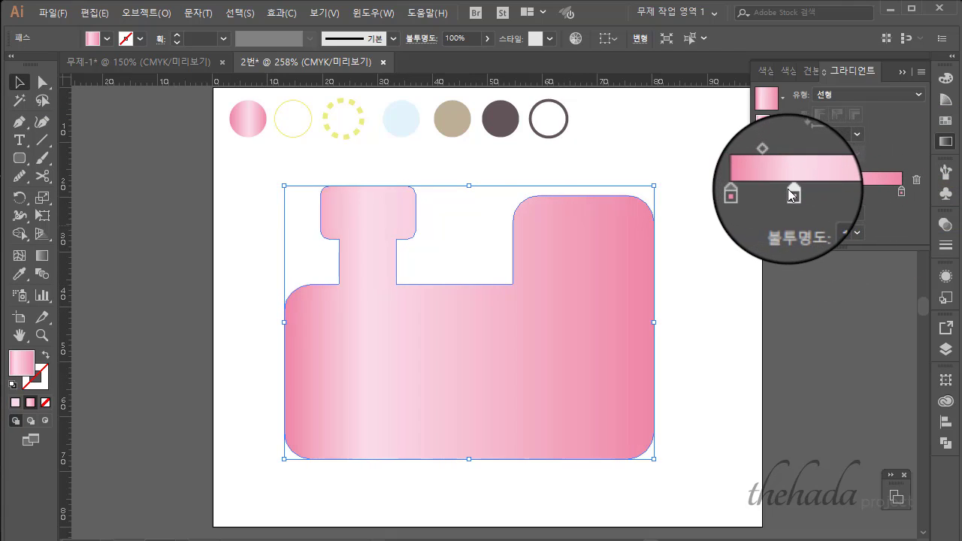
left_click_drag(795, 192, 793, 192)
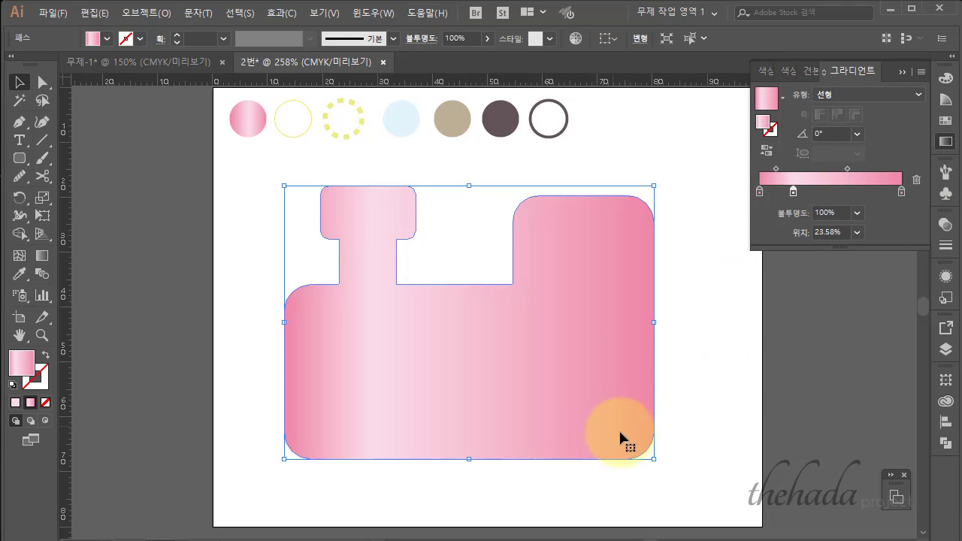
mouse_move(654, 458)
left_mouse_down()
mouse_move(640, 452)
mouse_move(640, 435)
left_mouse_up()
left_click(19, 158)
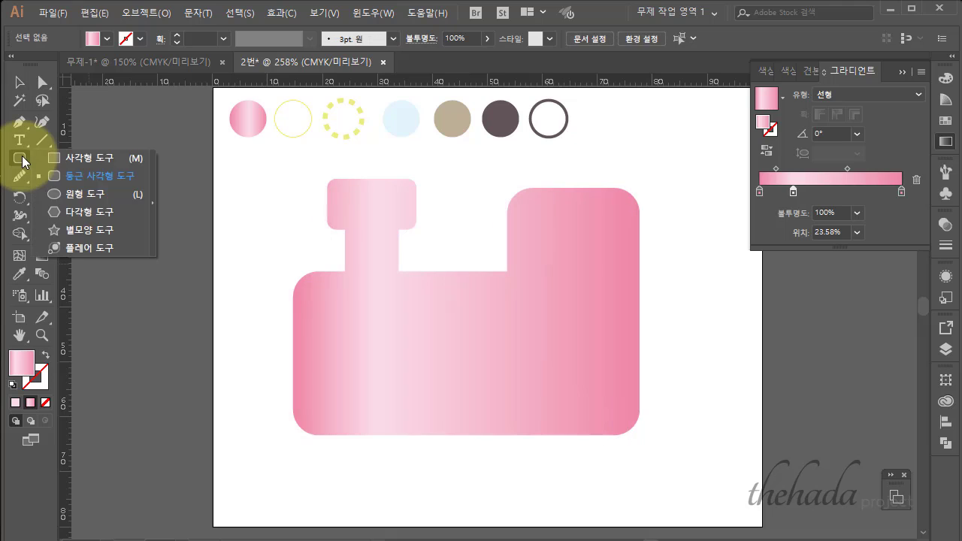
Draw a circle on the pasteboard left of the artboard and give it the tan swatch colour.
left_click(72, 194)
left_click_drag(239, 222, 375, 347)
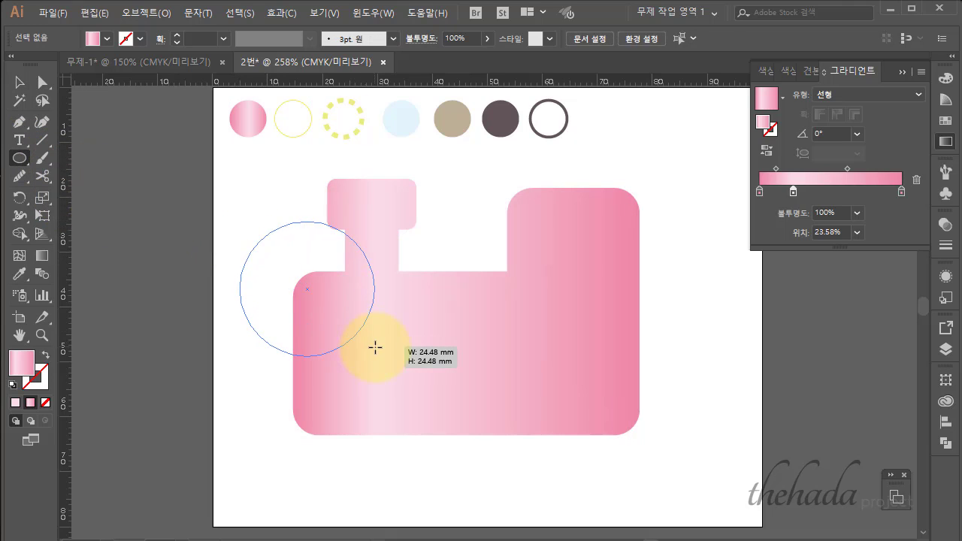
left_click(20, 81)
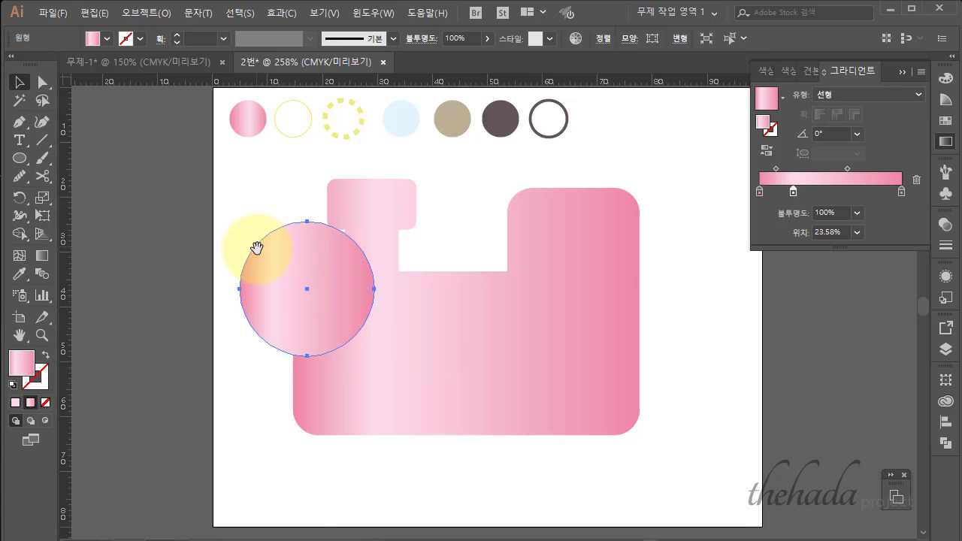
mouse_move(256, 248)
left_mouse_down()
mouse_move(481, 251)
mouse_move(254, 226)
left_mouse_up()
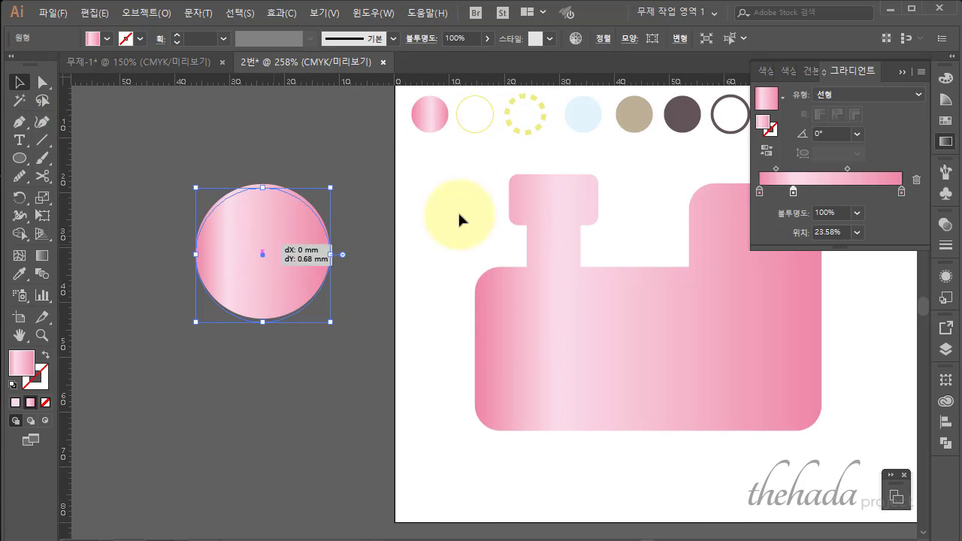
left_click(20, 274)
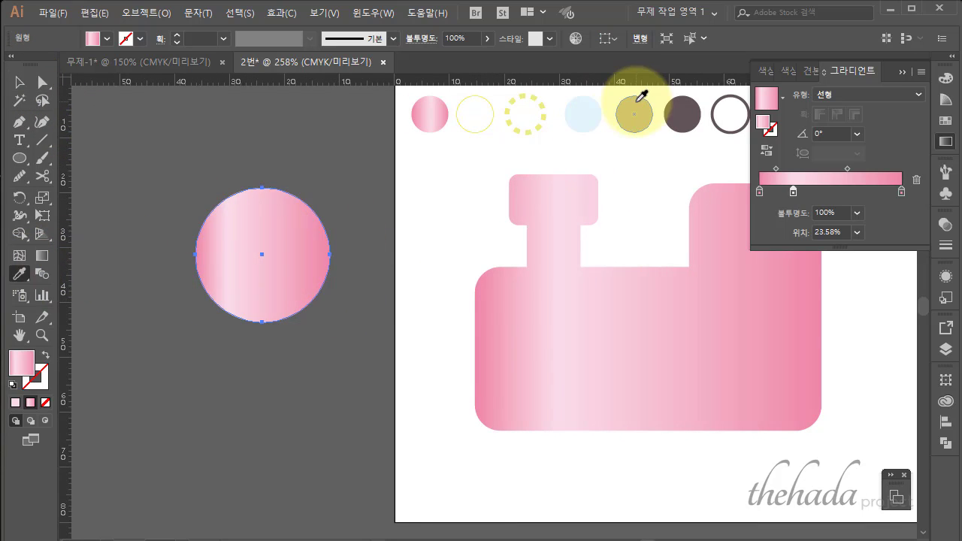
left_click(636, 104)
left_click(20, 82)
left_click(305, 275)
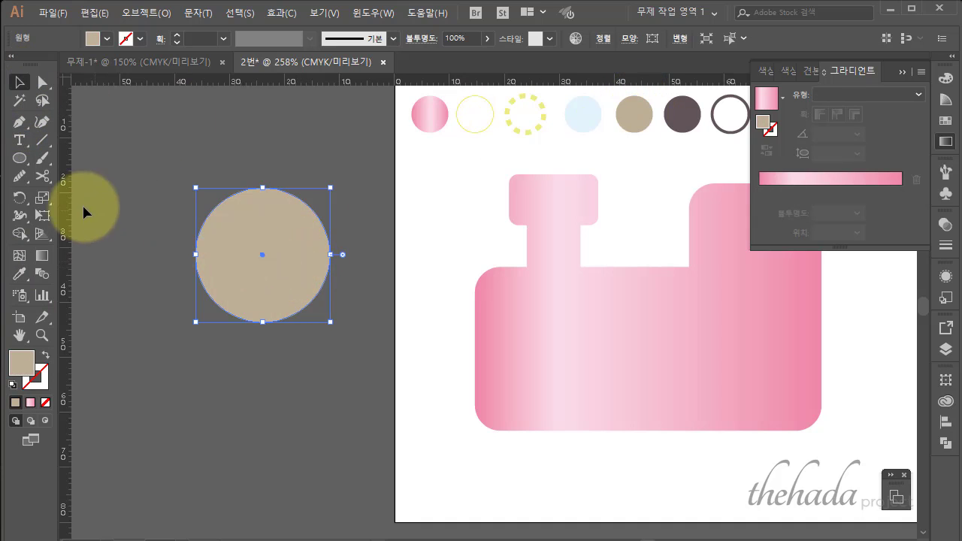
Divide the circle with a smaller centred scaled copy, remove the inner disc, and raise the ring.
double_click(42, 197)
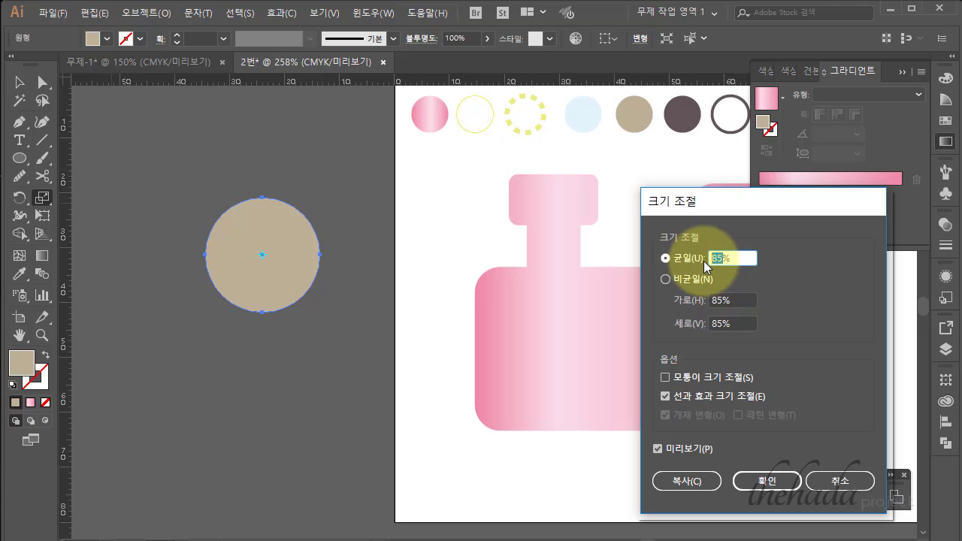
left_click(685, 481)
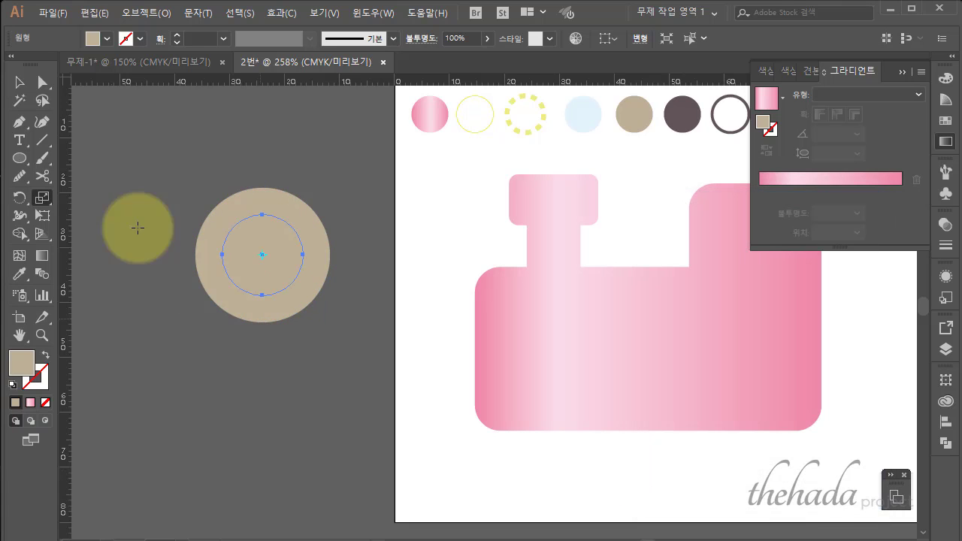
left_click(24, 81)
left_click_drag(243, 171, 316, 258)
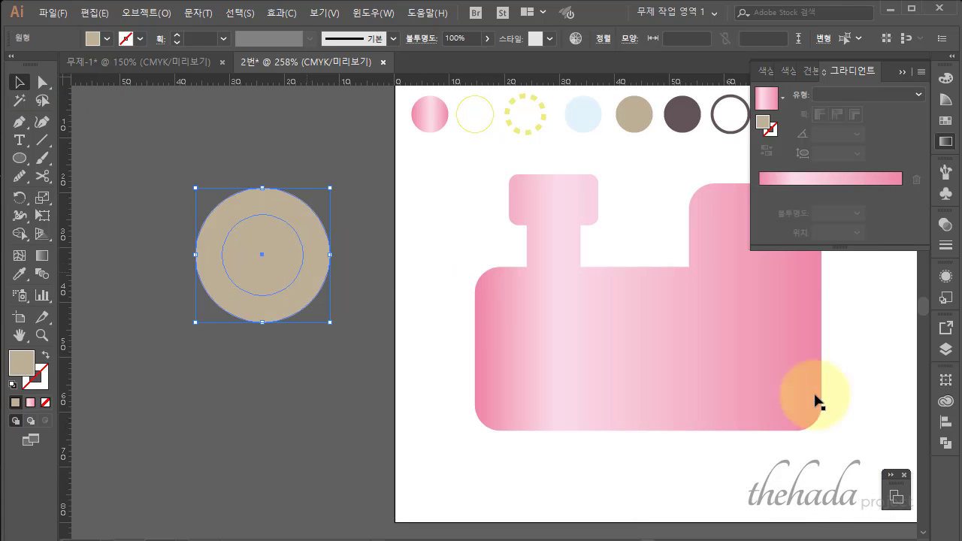
left_click(945, 443)
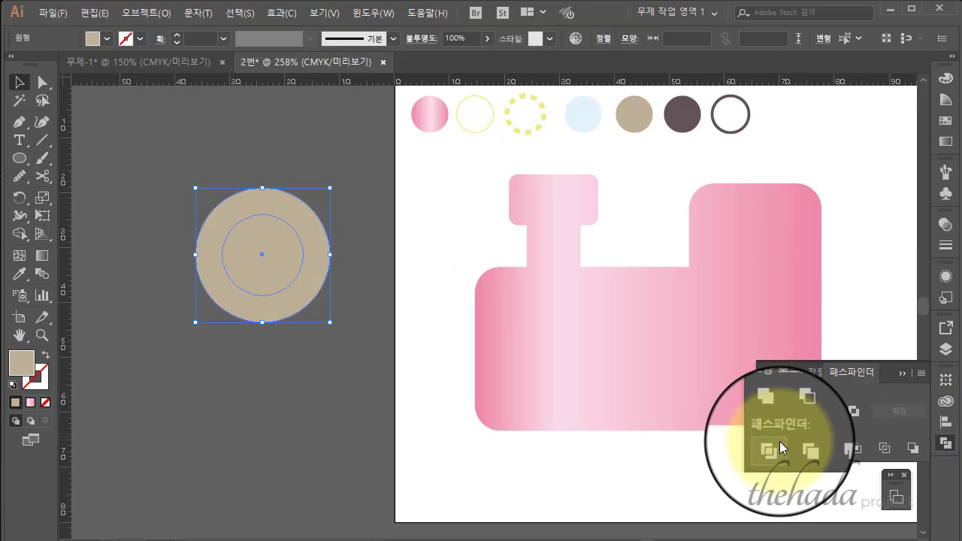
right_click(270, 260)
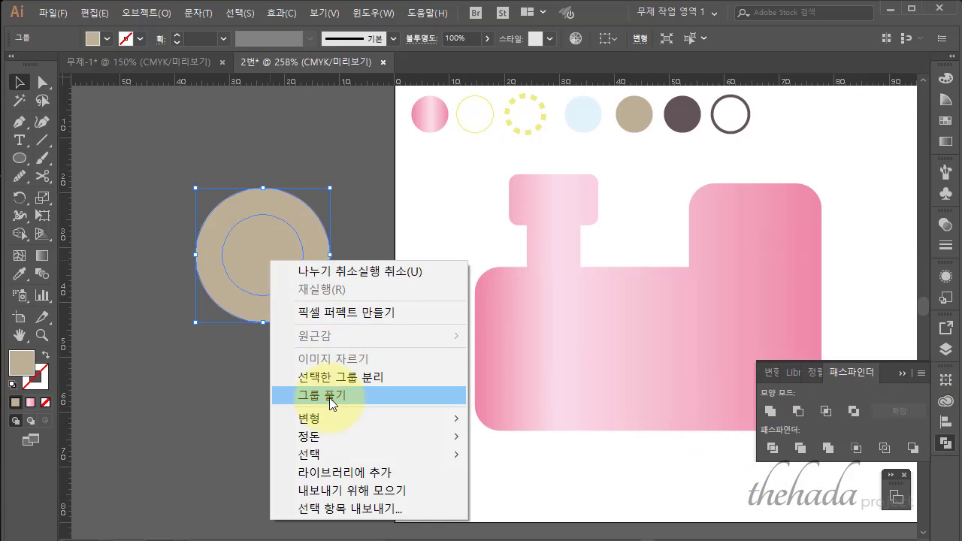
left_click(329, 397)
key("ctrl+8")
left_click(281, 258)
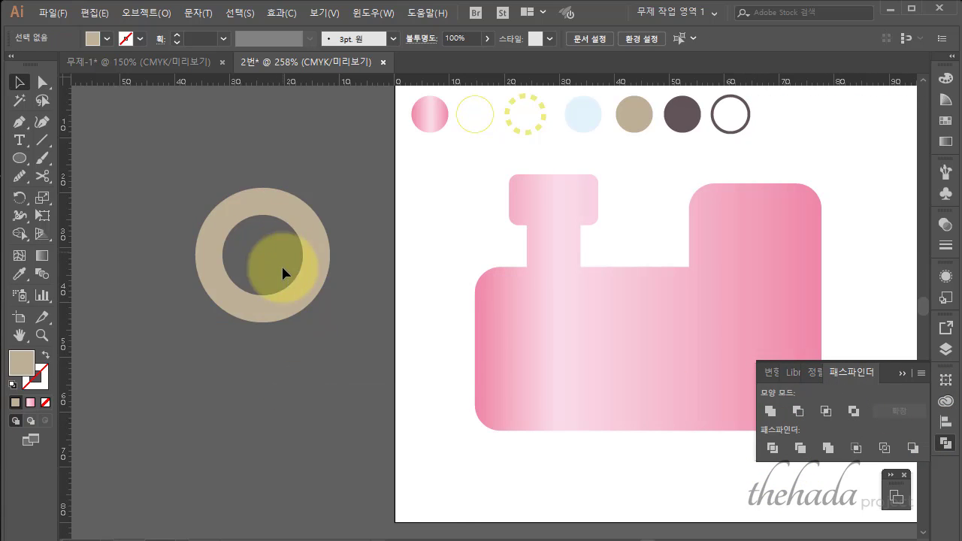
left_click_drag(275, 208, 268, 135)
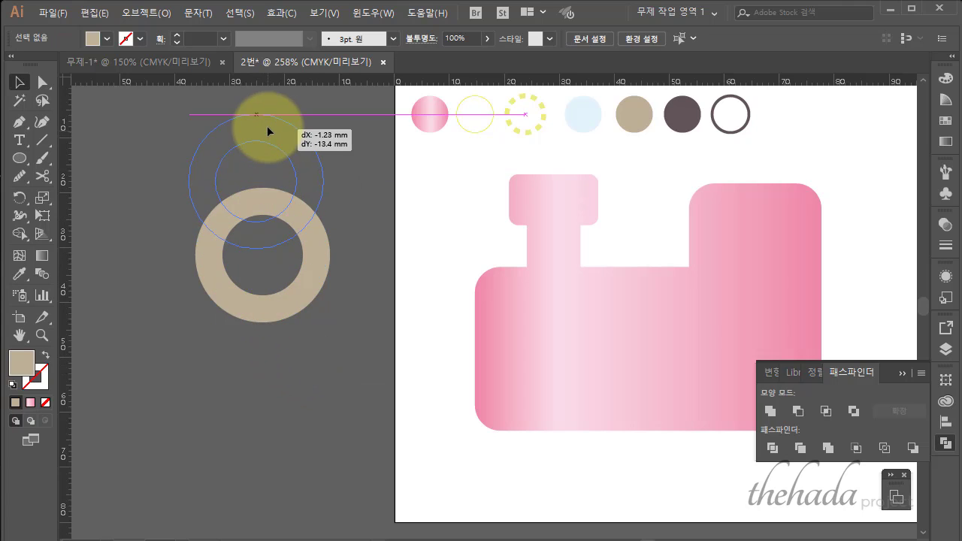
Draw a 14.9 mm circle with a 14 pt beige outline and no fill at the train's bottom.
left_click(19, 158)
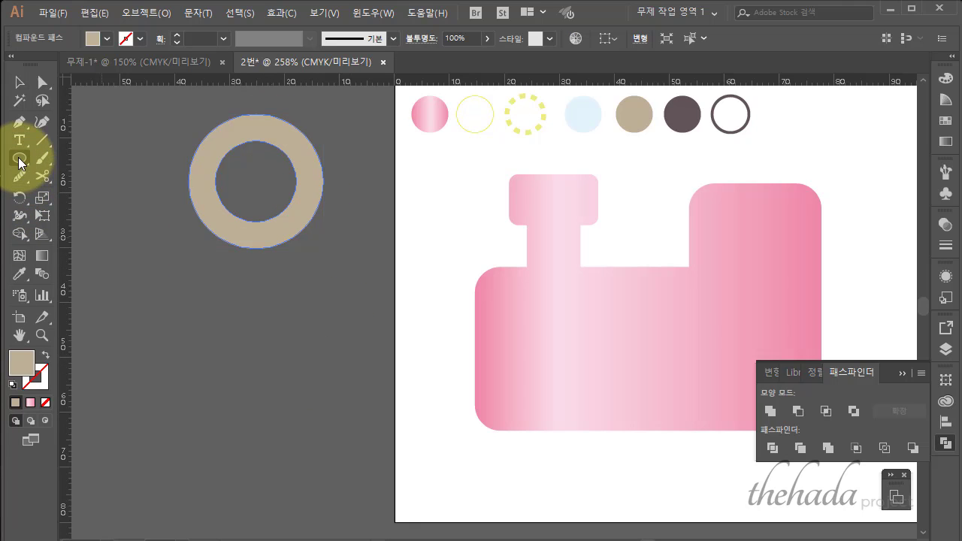
left_click_drag(231, 317, 329, 433)
left_click(44, 355)
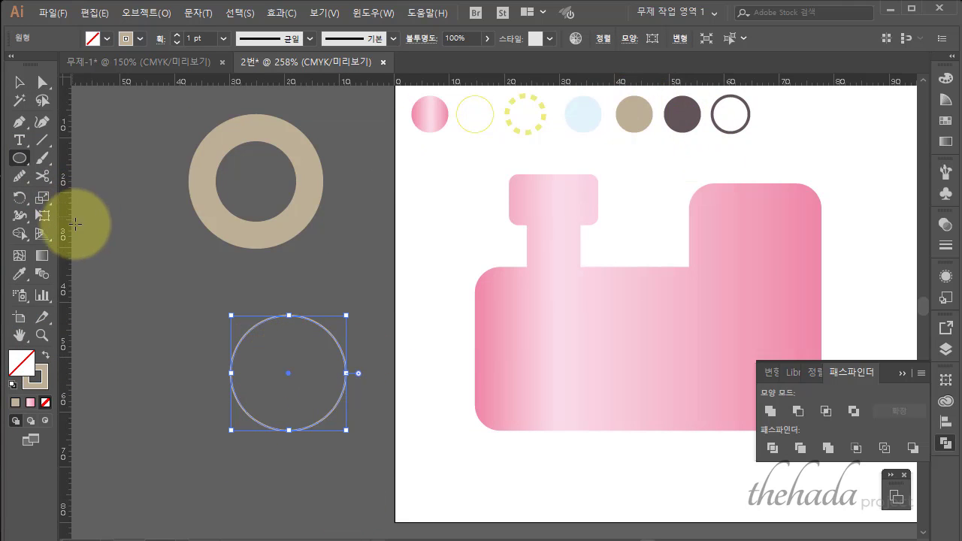
left_click(177, 35)
left_click(177, 35)
left_click(177, 35)
left_click(178, 36)
left_click(178, 36)
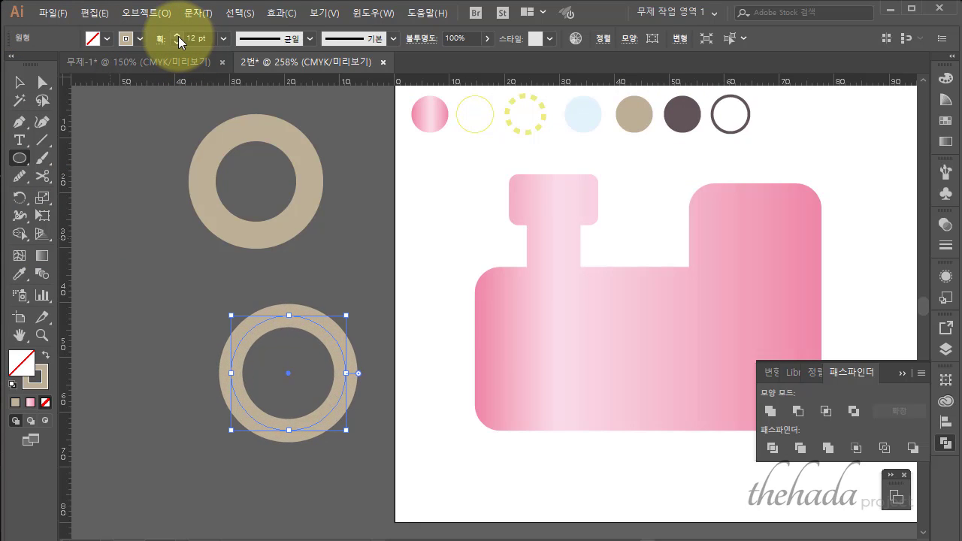
left_click(178, 36)
left_click(19, 82)
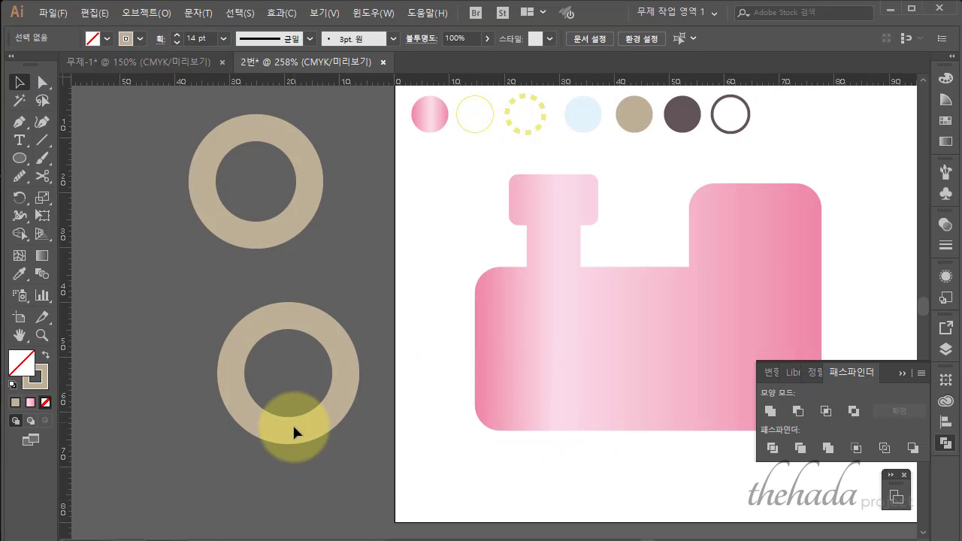
mouse_move(295, 434)
left_mouse_down()
mouse_move(585, 486)
mouse_move(575, 505)
mouse_move(599, 473)
left_mouse_up()
left_click(901, 372)
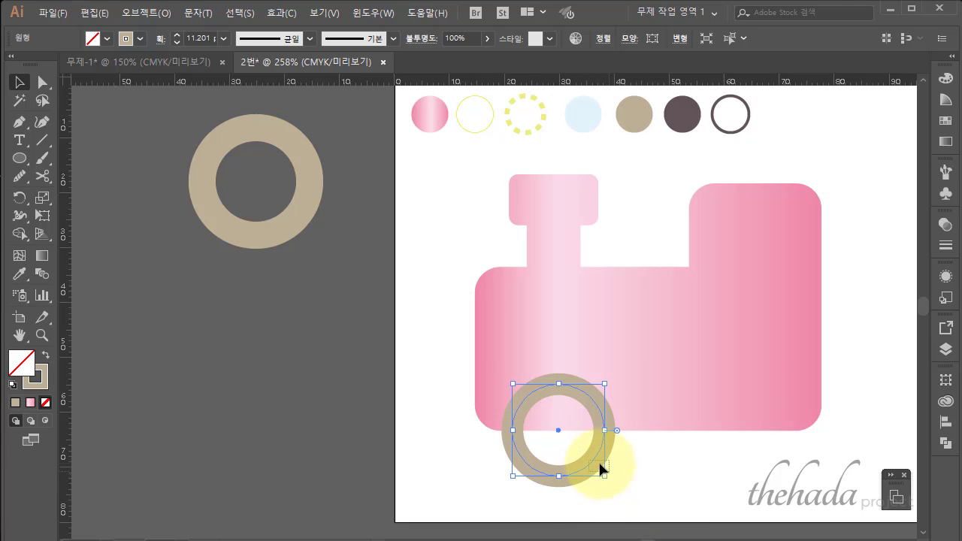
Place the wheel at the train's lower left with a 12 pt outline.
mouse_move(603, 464)
left_mouse_down()
mouse_move(671, 480)
mouse_move(601, 458)
left_mouse_up()
left_click(174, 34)
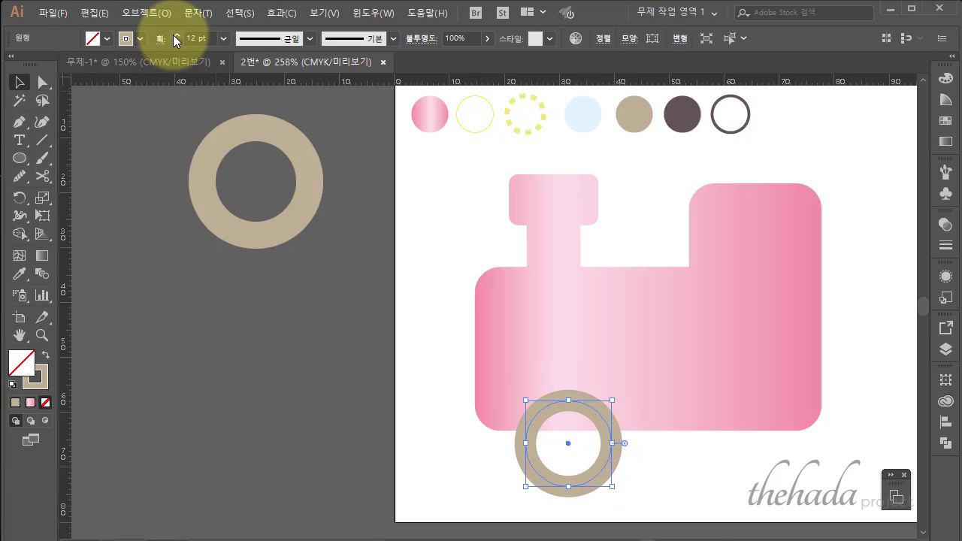
left_click(175, 34)
left_click(346, 385)
left_click(601, 474)
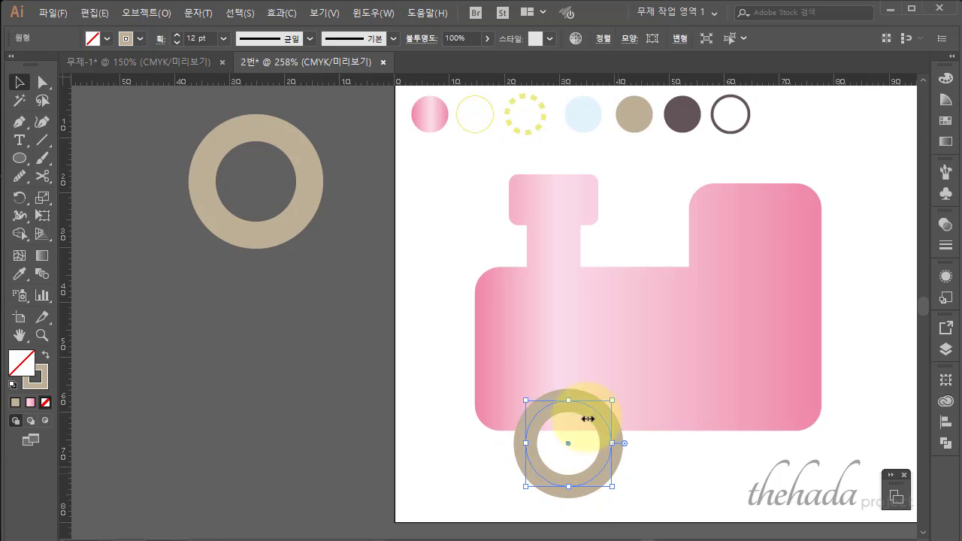
Expand the wheel's fill and stroke into a filled beige ring shape.
left_click(146, 12)
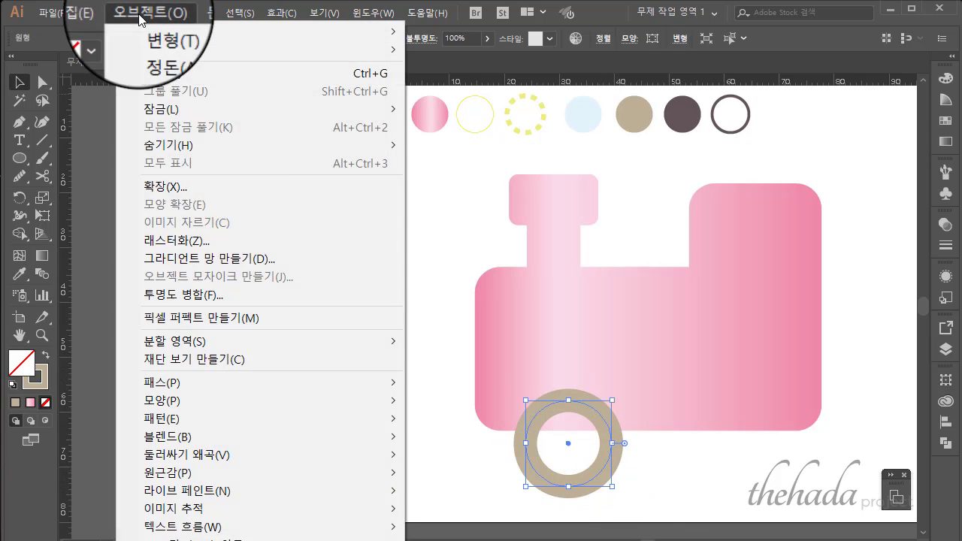
left_click(233, 191)
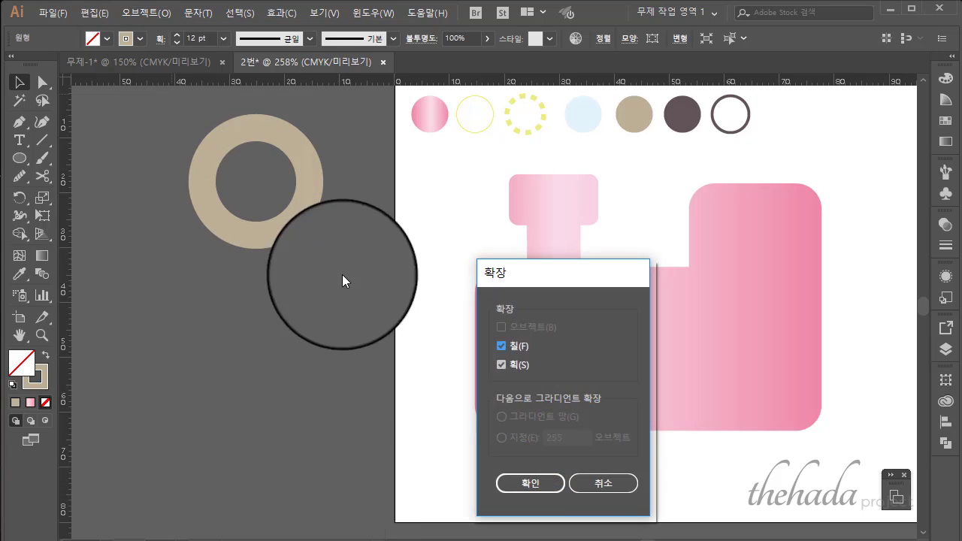
left_click(534, 486)
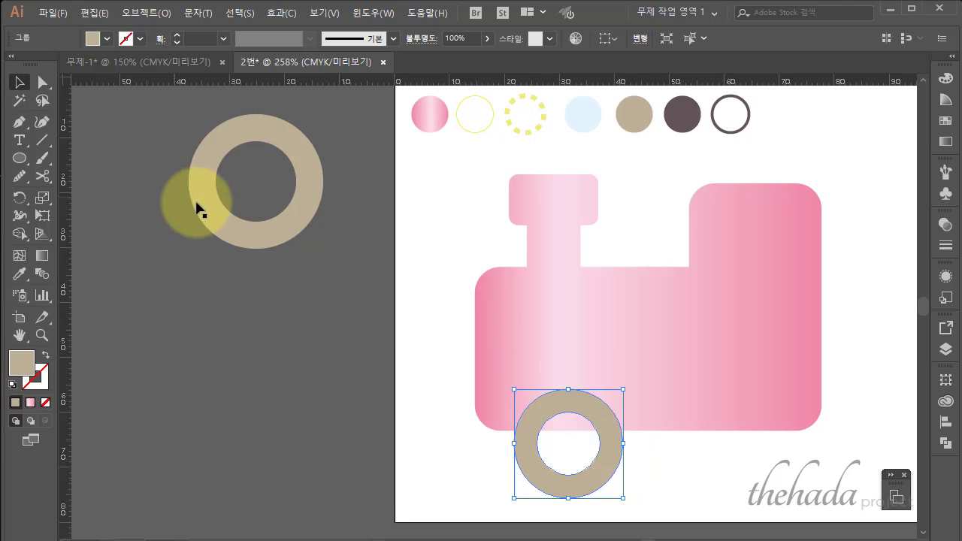
Draw a small dark-brown hub circle at the wheel's centre.
left_click(19, 158)
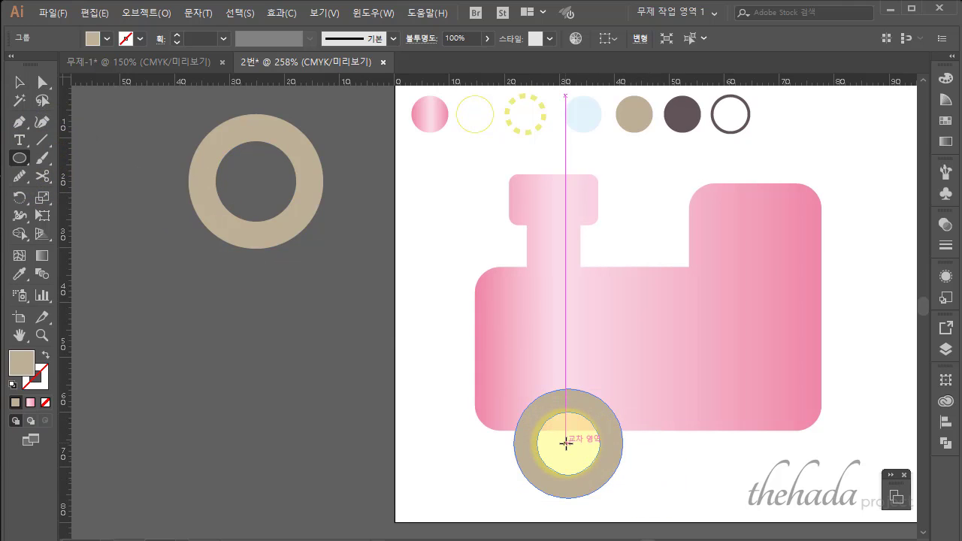
left_click_drag(566, 443, 558, 430)
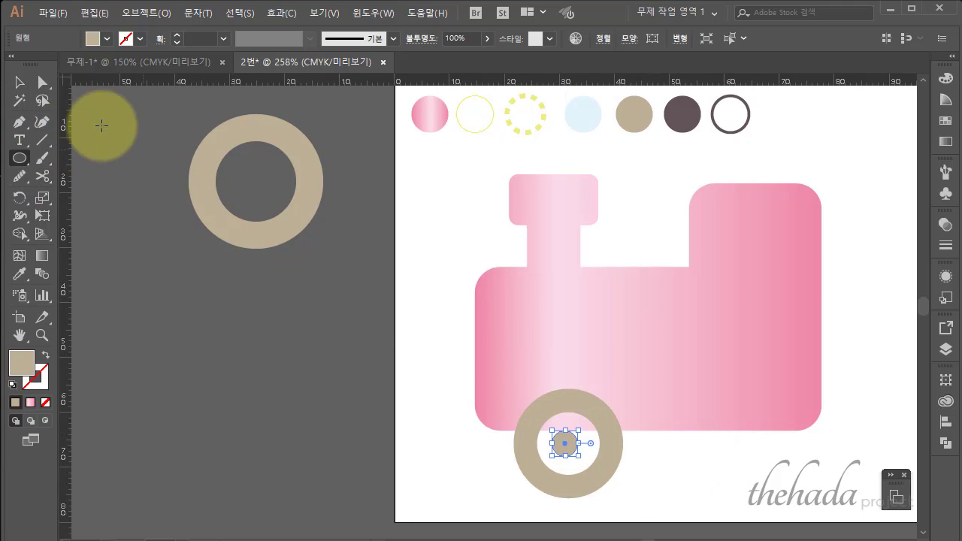
left_click(18, 82)
left_click(21, 273)
left_click(680, 114)
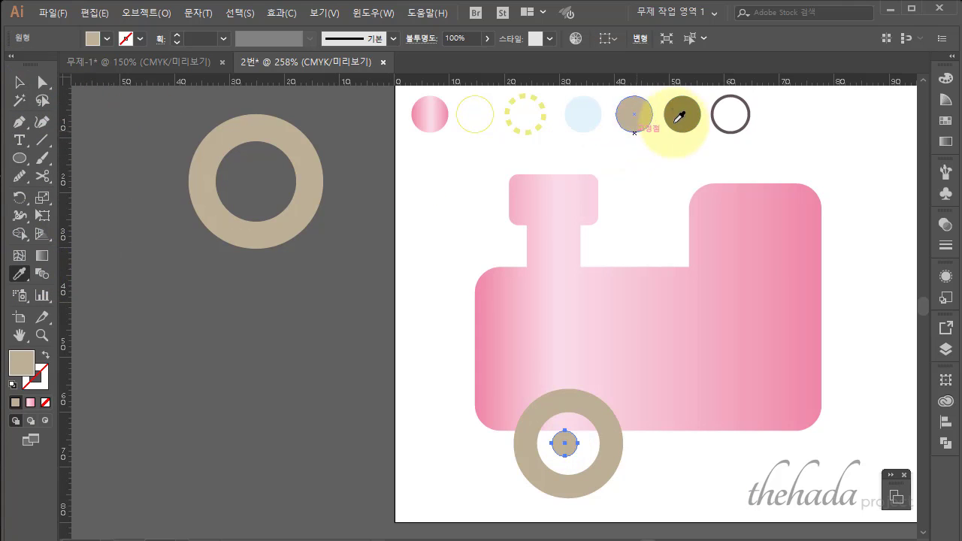
left_click(18, 82)
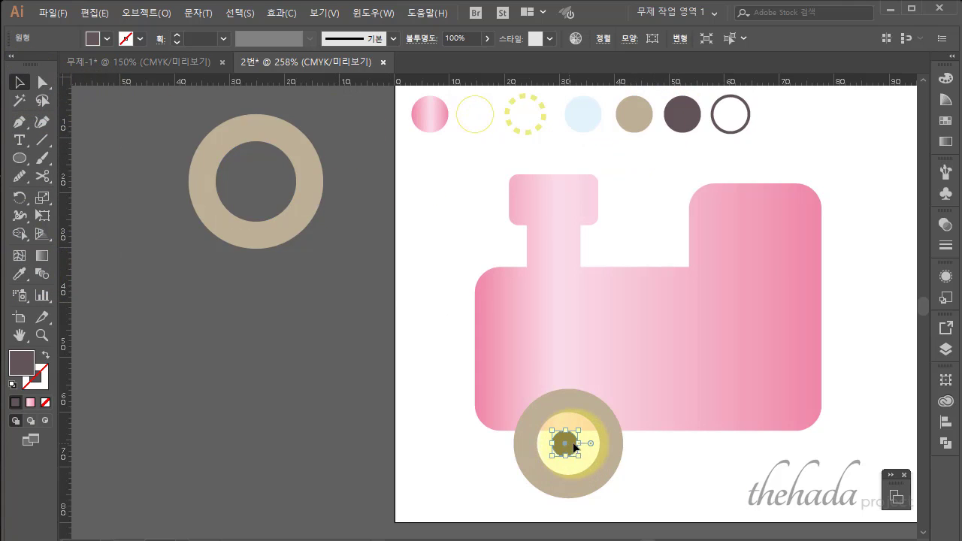
Move the wheel onto the train body's lower left and centre it with the Align panel.
left_click_drag(592, 447, 571, 447)
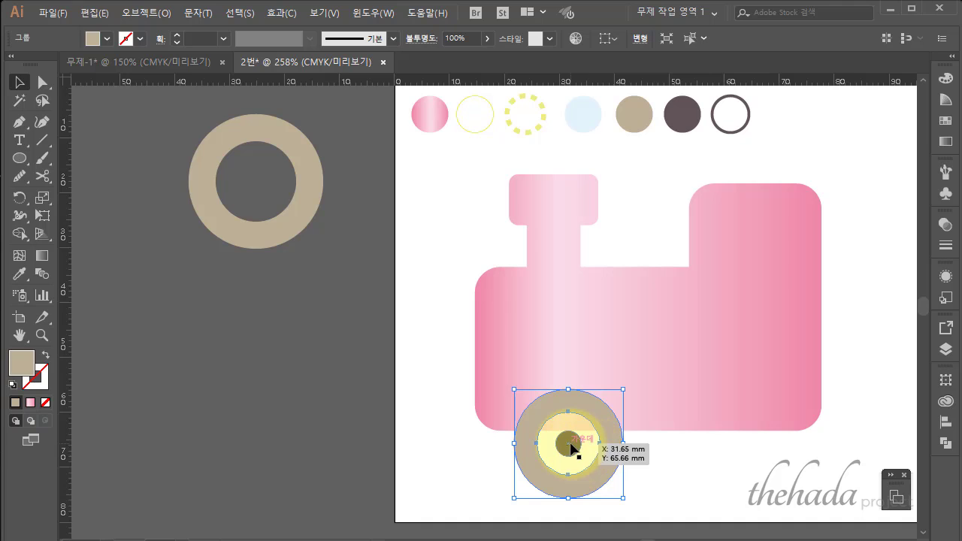
left_click(945, 422)
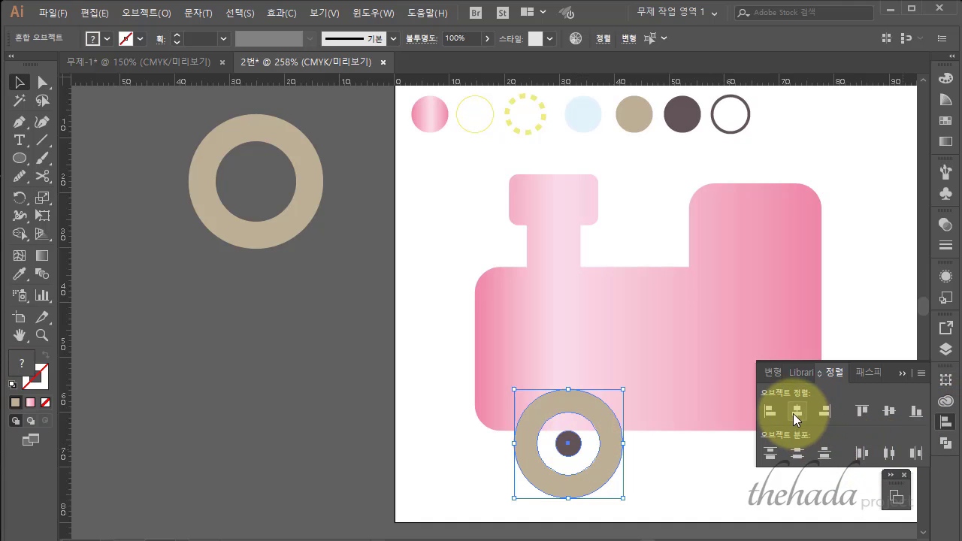
left_click(685, 486)
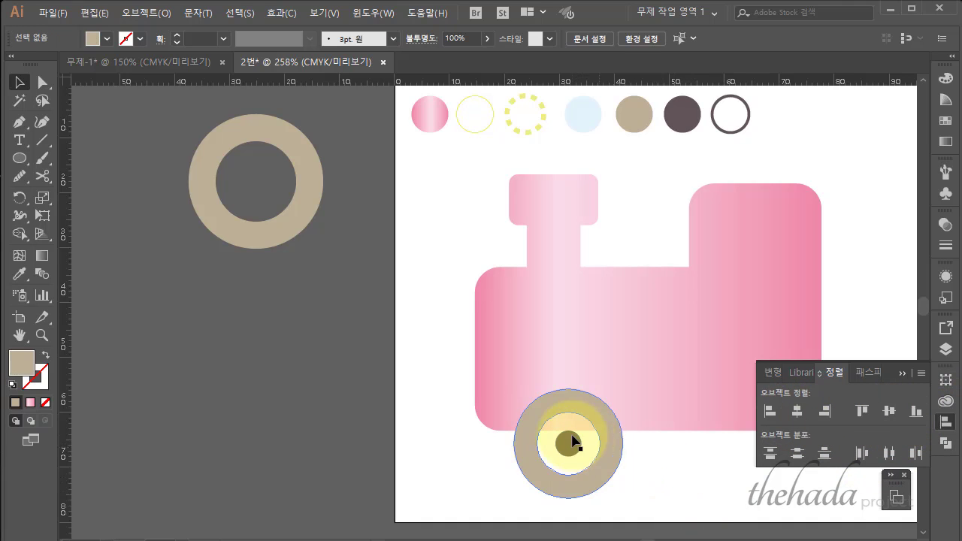
left_click(904, 375)
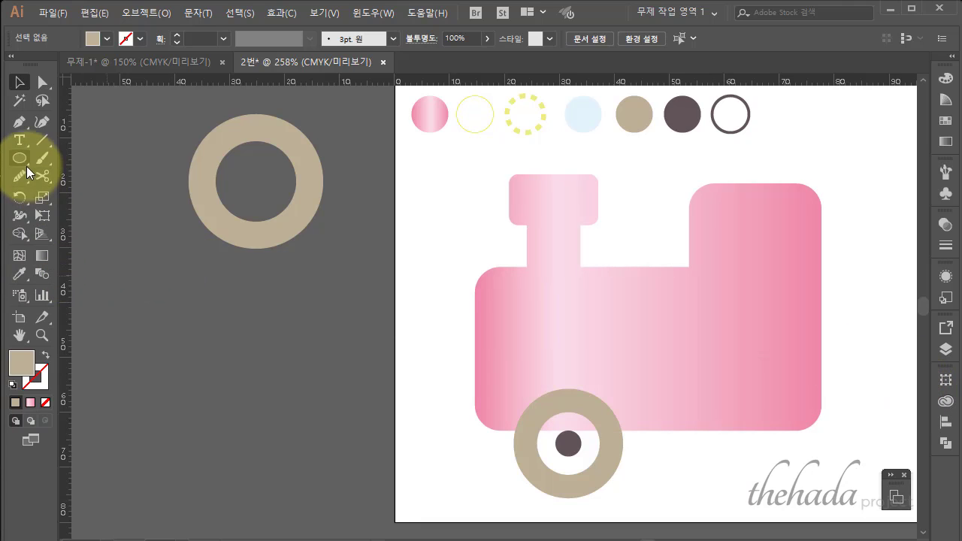
Draw a vertical 1.5 pt spoke through the wheel with the dark ring's stroke colour.
left_click(43, 146)
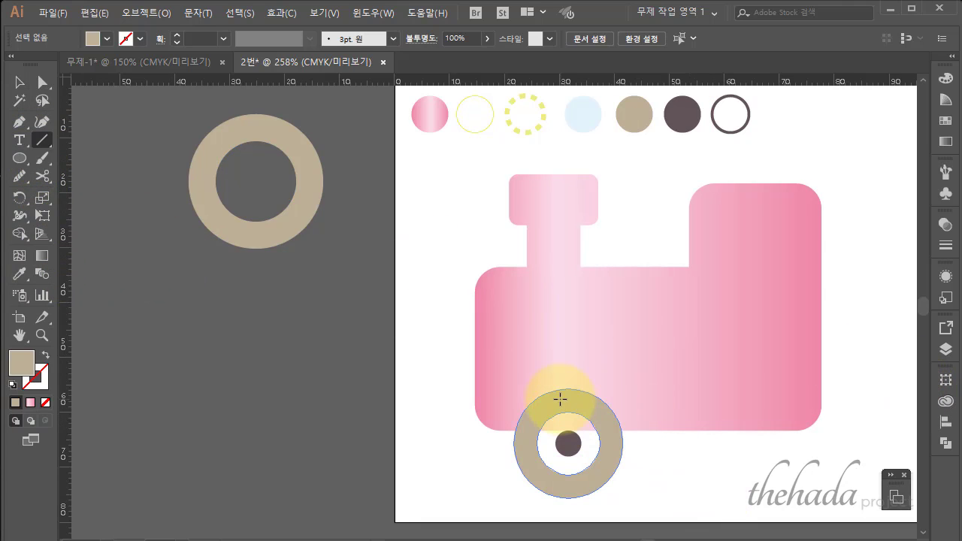
left_click_drag(564, 393, 571, 489)
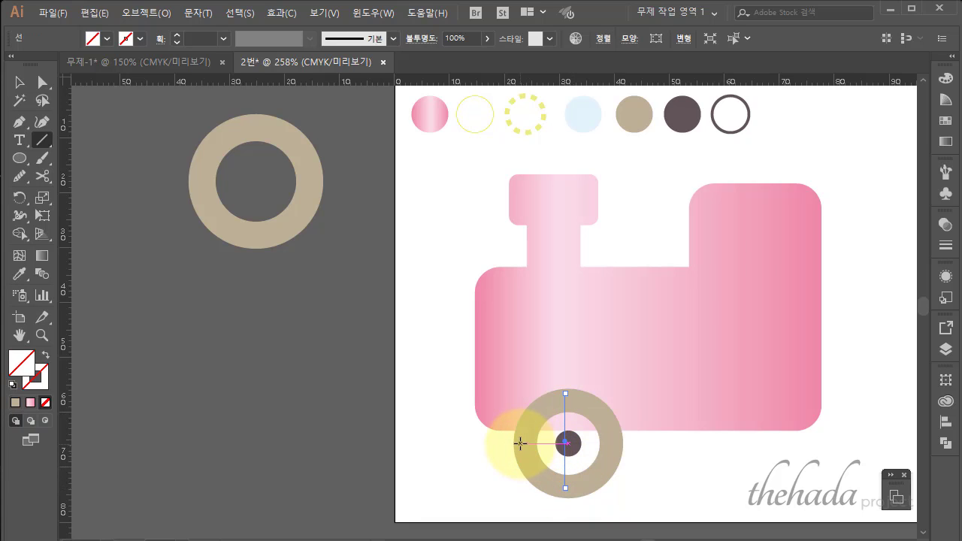
left_click(20, 82)
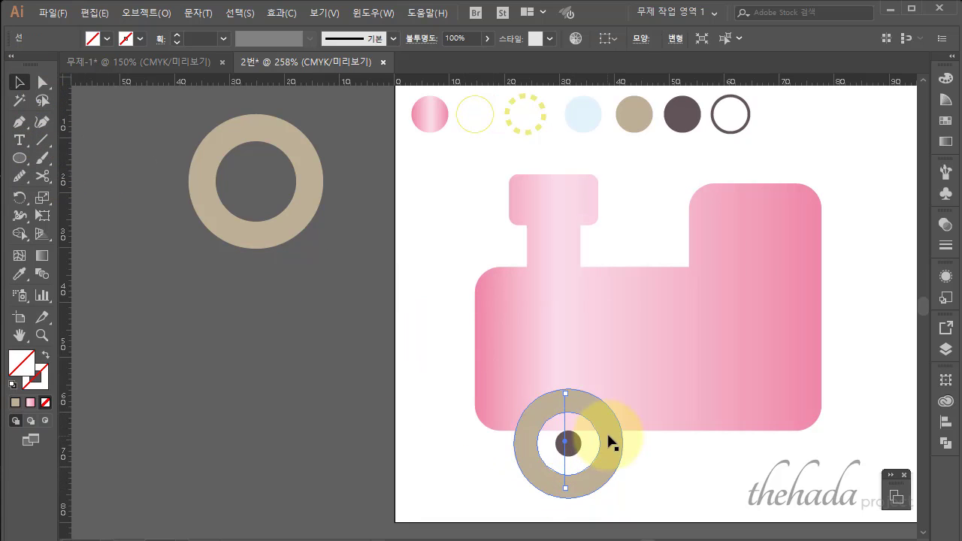
left_click(563, 465)
left_click_drag(565, 466, 571, 467)
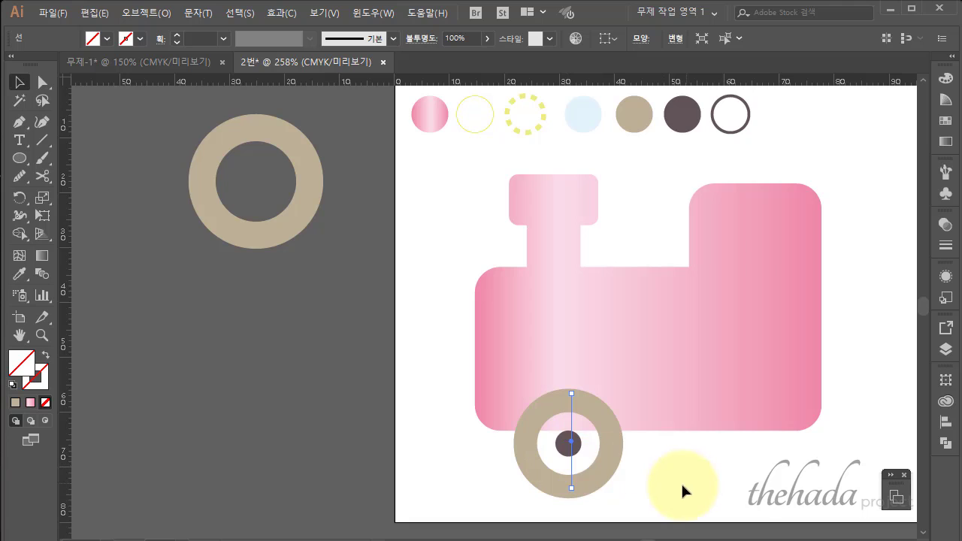
left_click(20, 274)
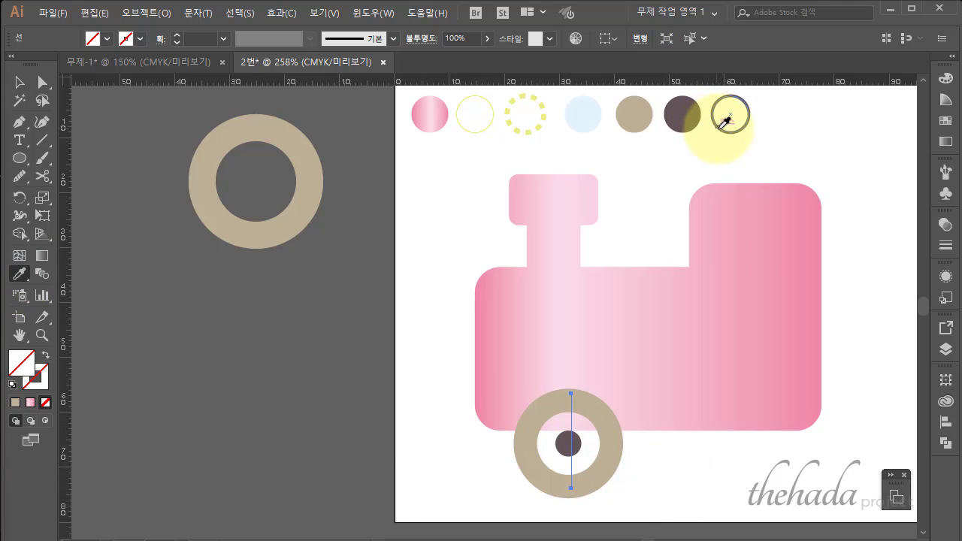
left_click(725, 118)
left_click(20, 82)
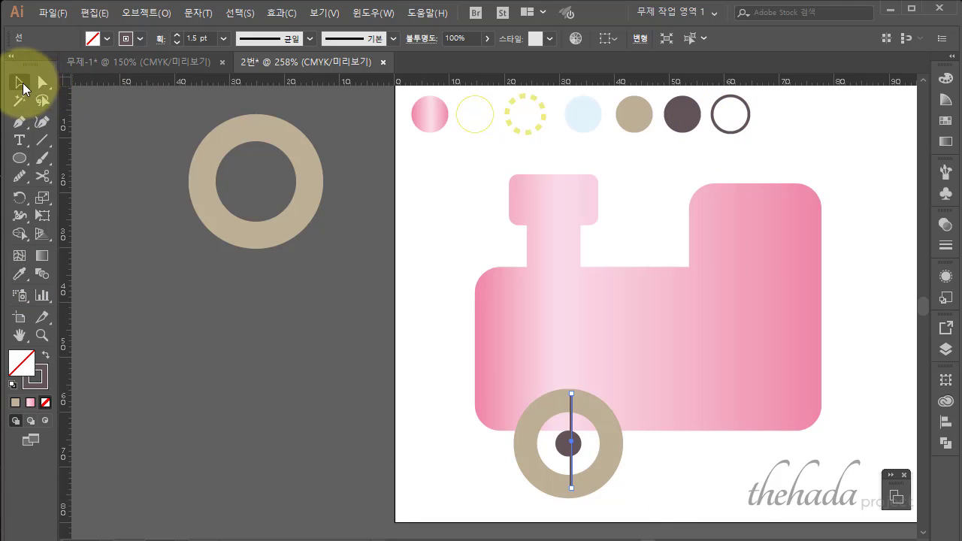
Horizontally centre the ring, hub and spoke on each other, then reselect the spoke.
left_click_drag(610, 493, 524, 448)
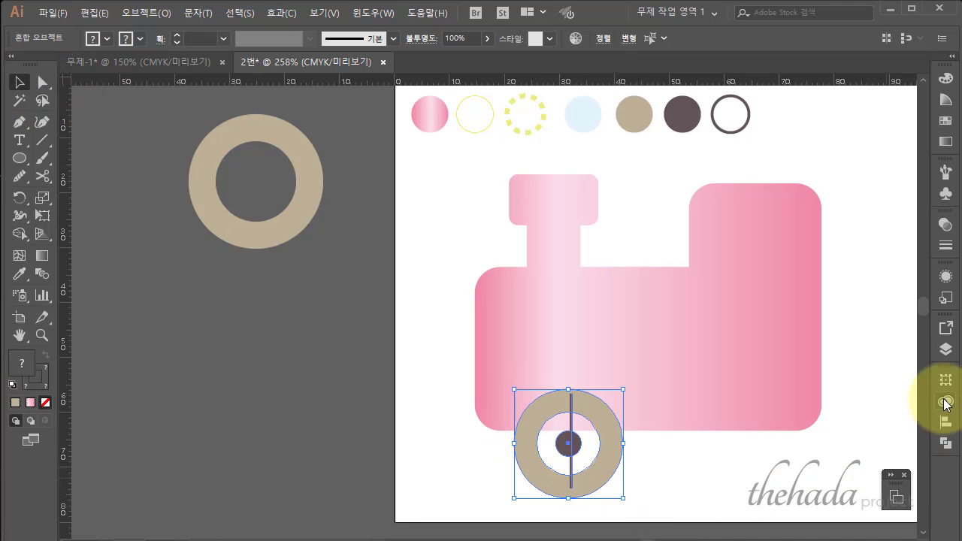
left_click(797, 411)
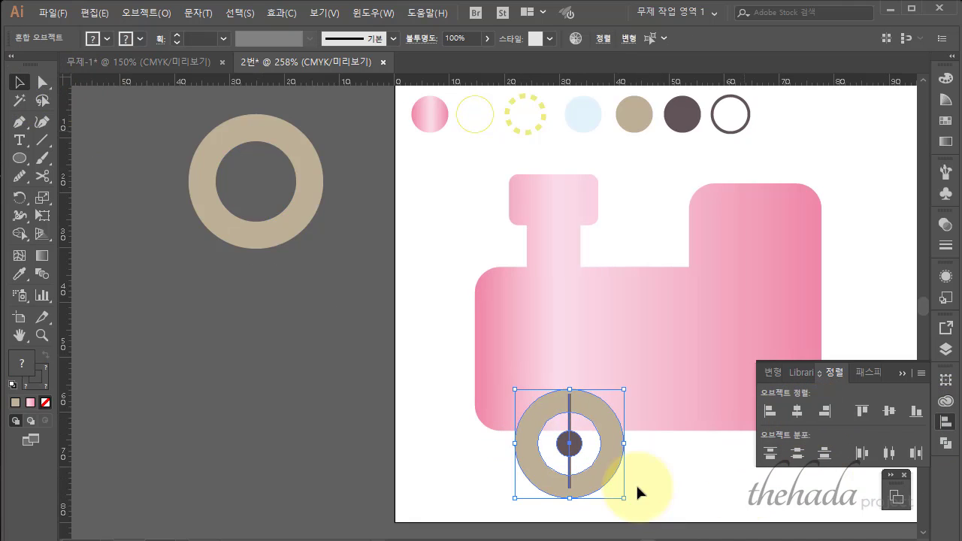
left_click(639, 492)
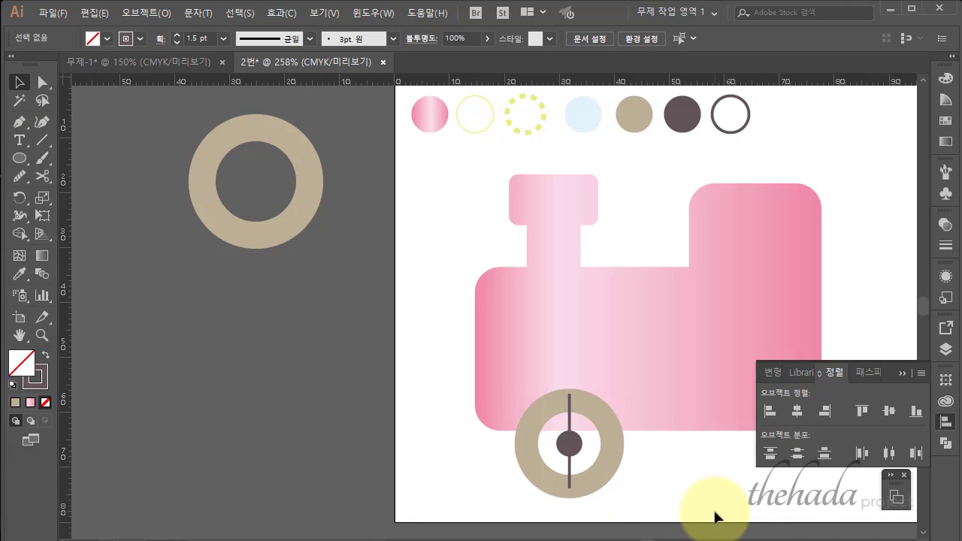
left_click(570, 474)
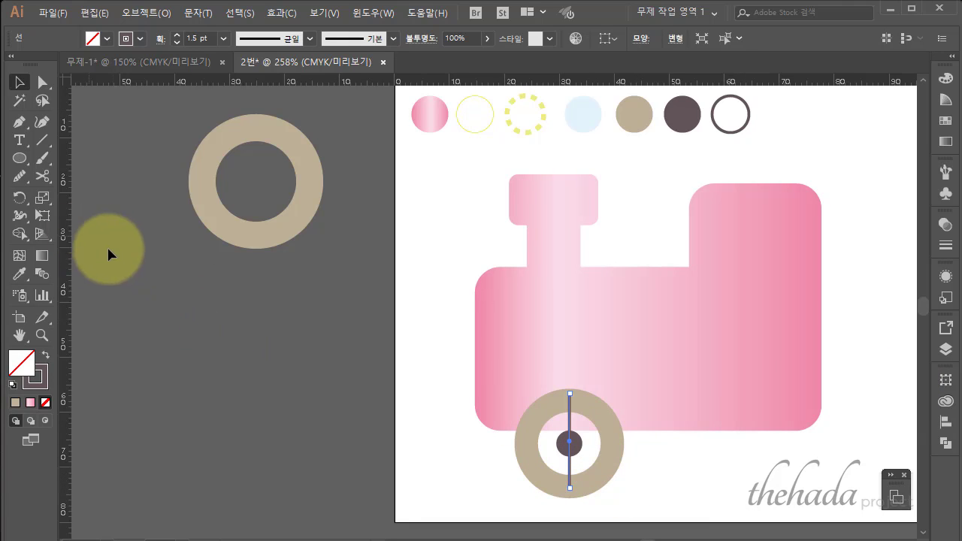
Copy the spoke rotated by 60° to add more dark spokes crossing at the hub.
double_click(20, 198)
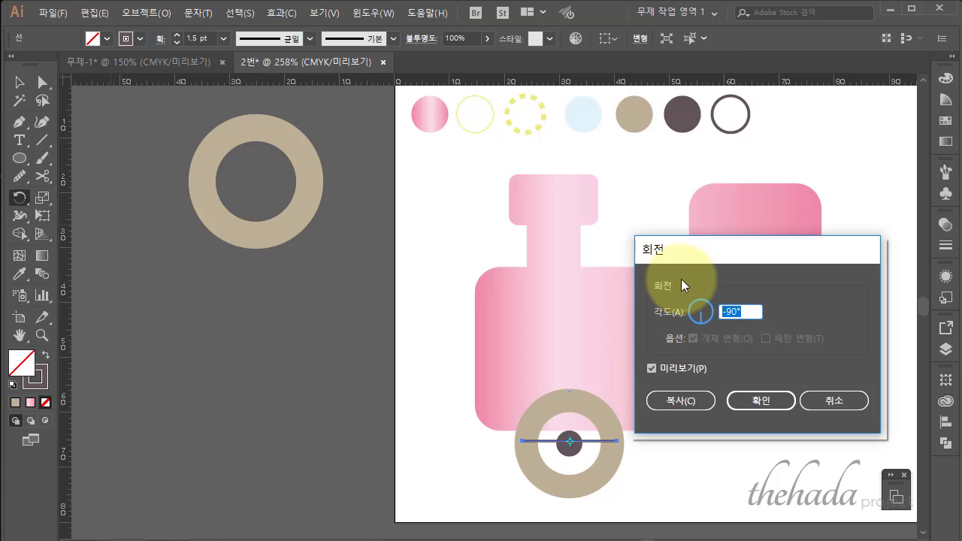
double_click(733, 311)
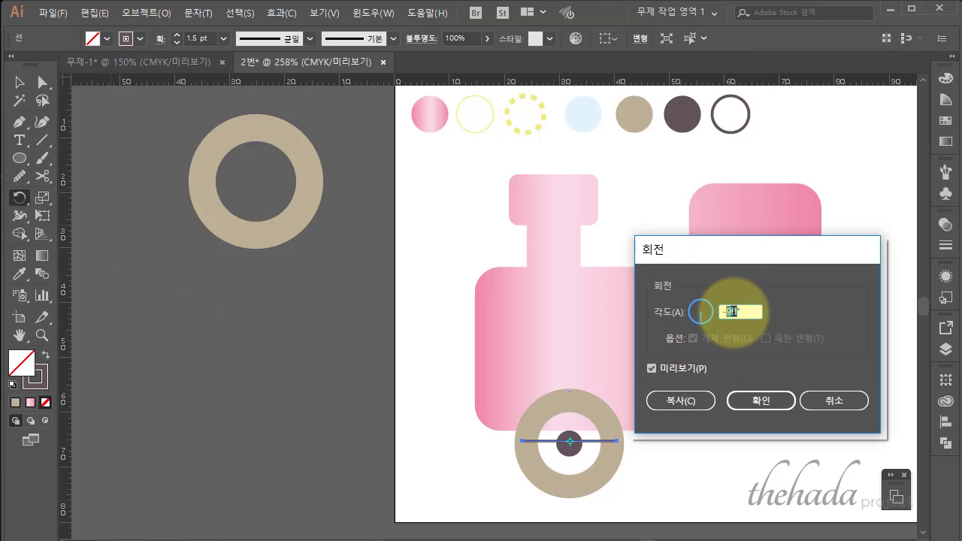
triple_click(733, 311)
type("60")
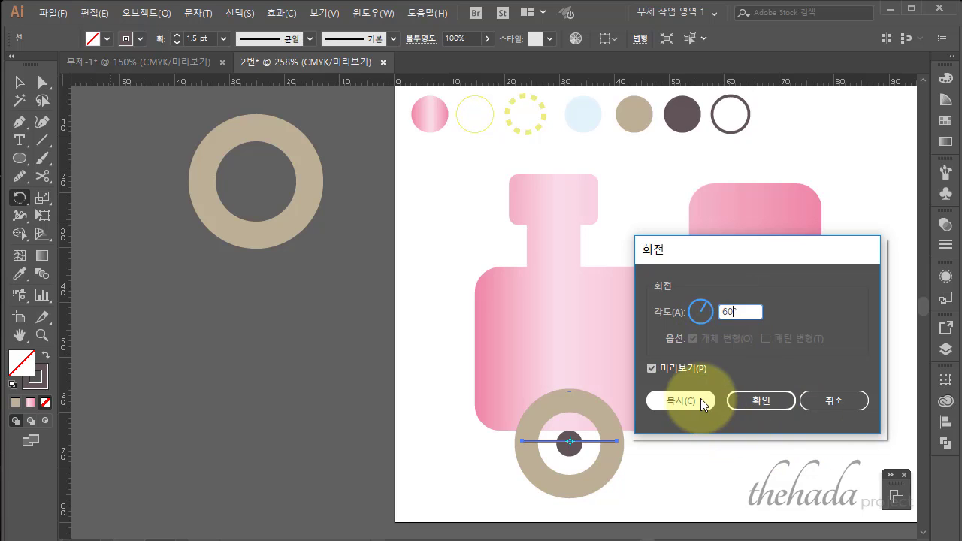
left_click(681, 400)
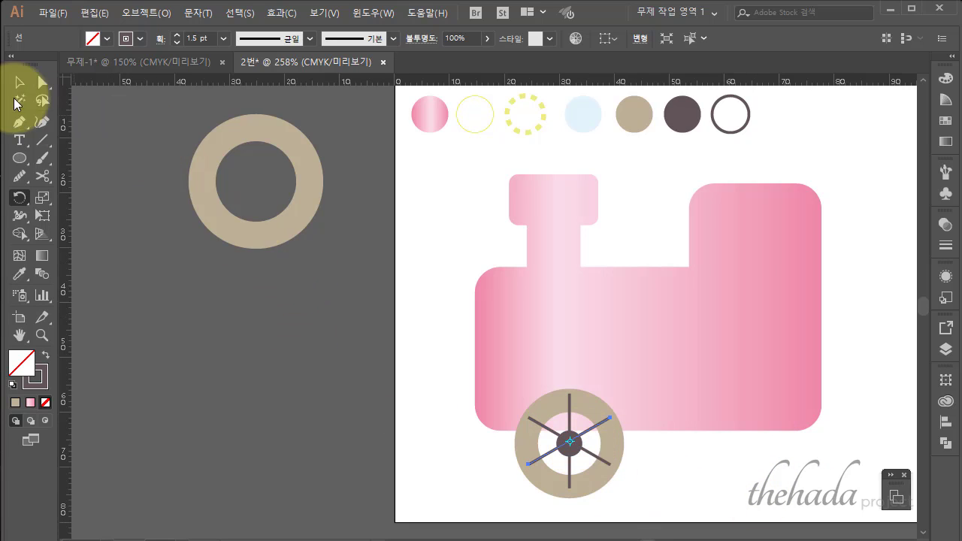
left_click(20, 81)
left_click(596, 434)
left_click(652, 466)
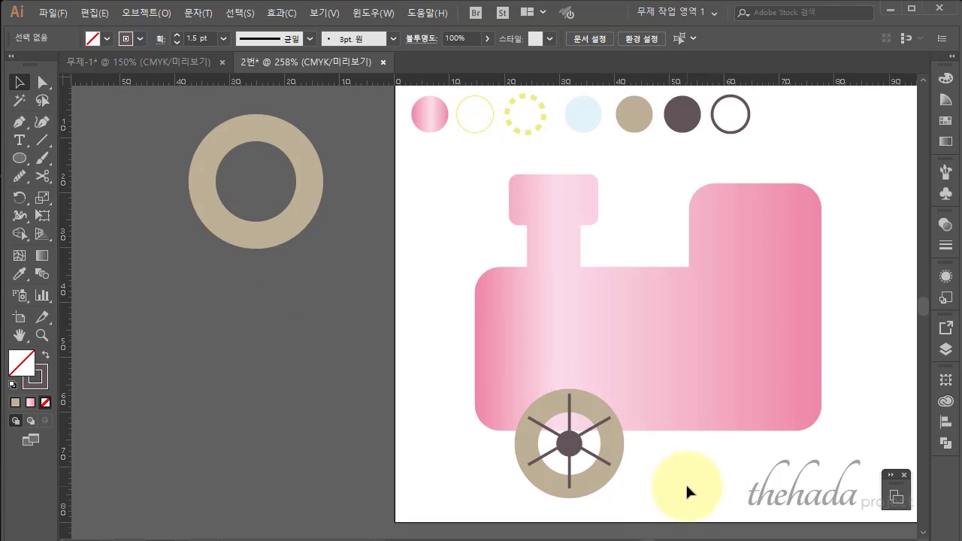
left_click(596, 479)
Keep the spokes inside the wheel's opening and group all the wheel's parts.
right_click(596, 478)
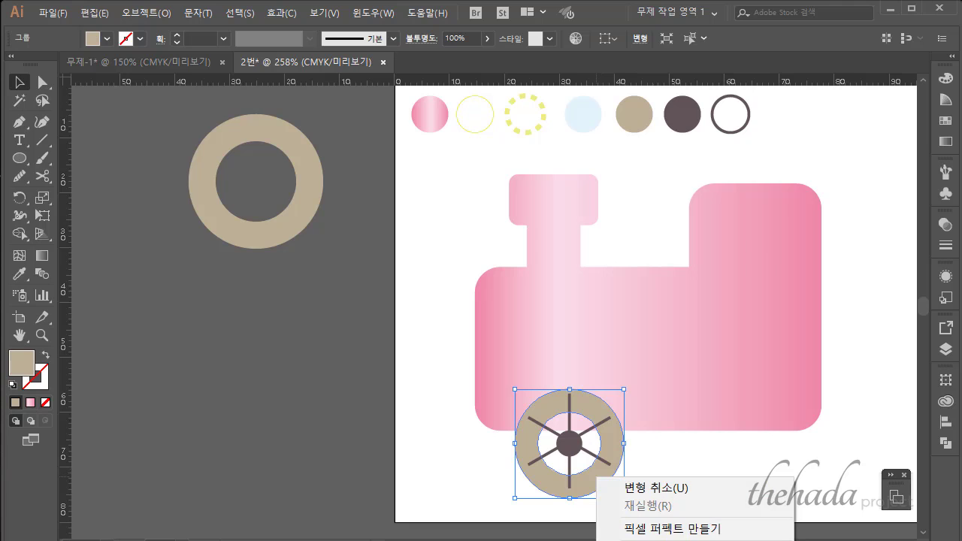
left_click(656, 488)
left_click(698, 463)
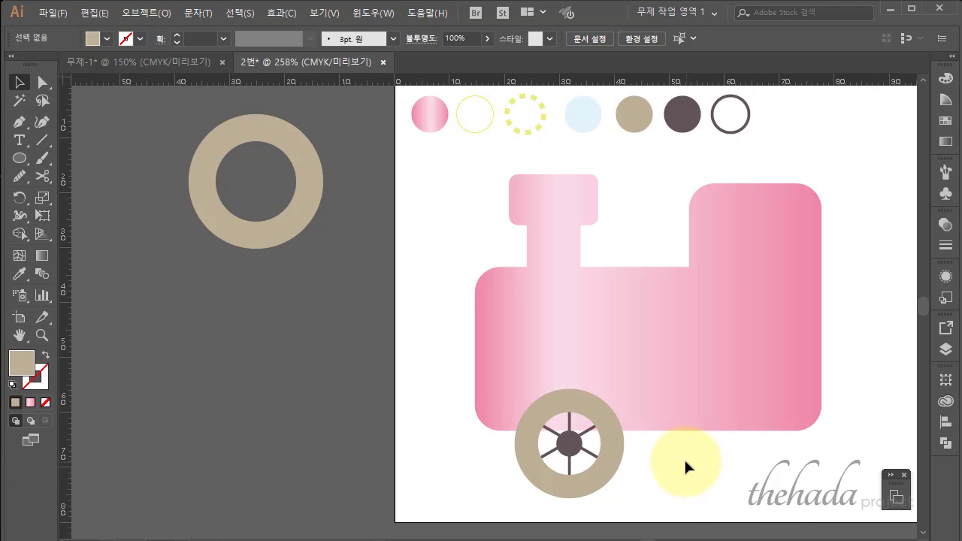
left_click_drag(638, 477, 528, 434)
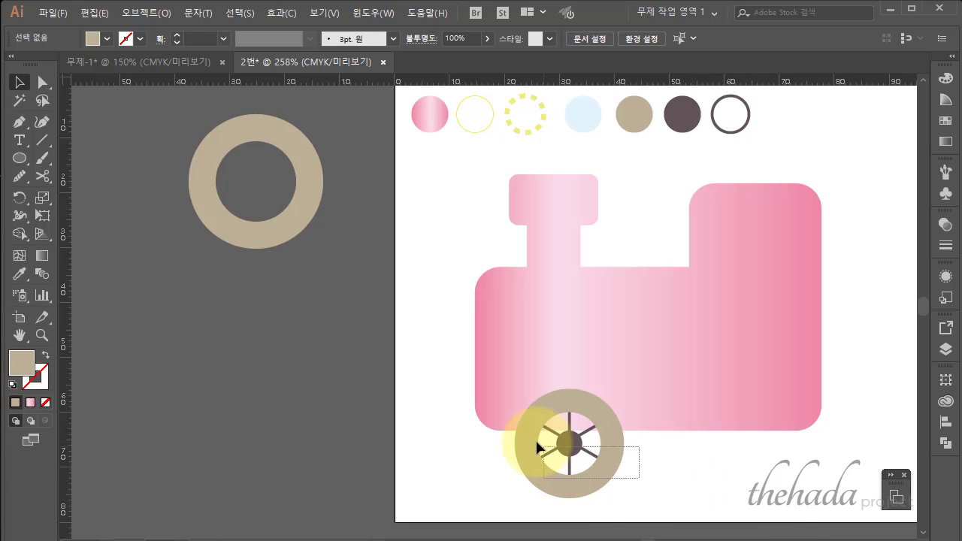
right_click(579, 455)
left_click(622, 522)
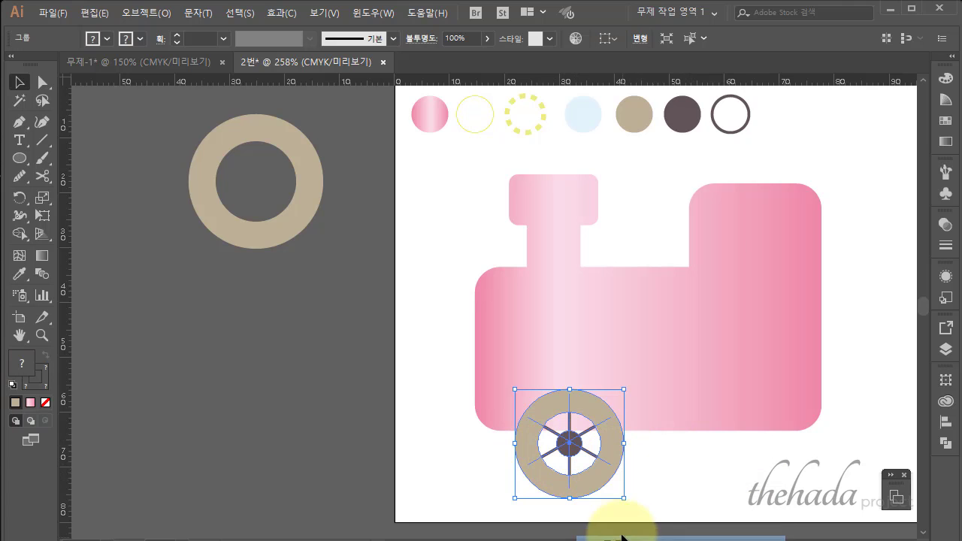
Shrink the left wheel to about 16.33 mm and delete the test copy on the right.
left_click_drag(616, 447, 782, 460)
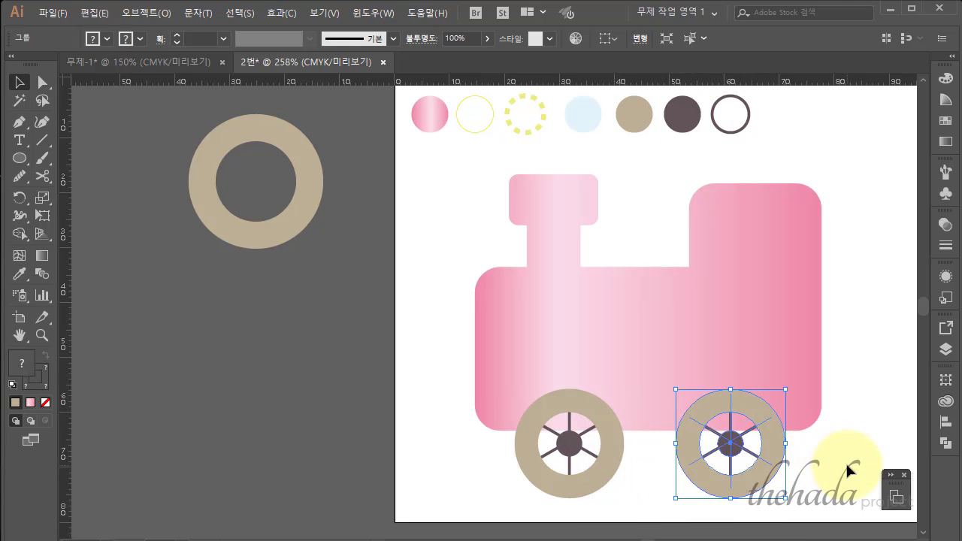
left_click(790, 496)
left_click(600, 437)
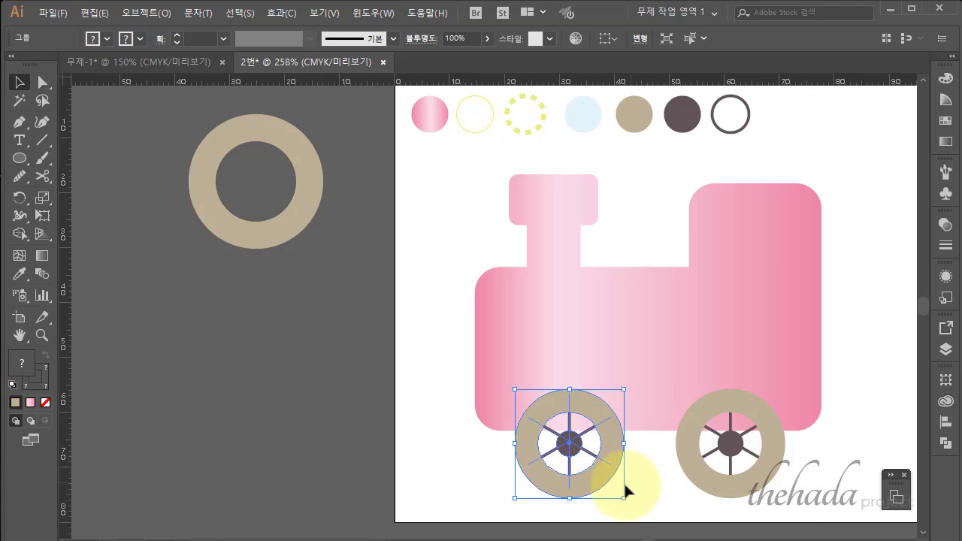
mouse_move(625, 497)
left_mouse_down()
mouse_move(588, 466)
mouse_move(601, 471)
left_mouse_up()
left_click(713, 485)
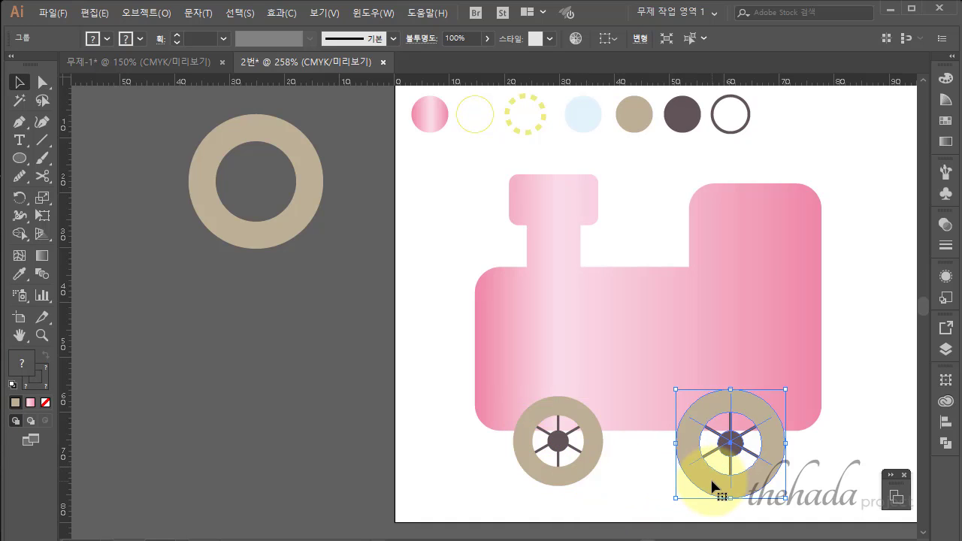
key("Delete")
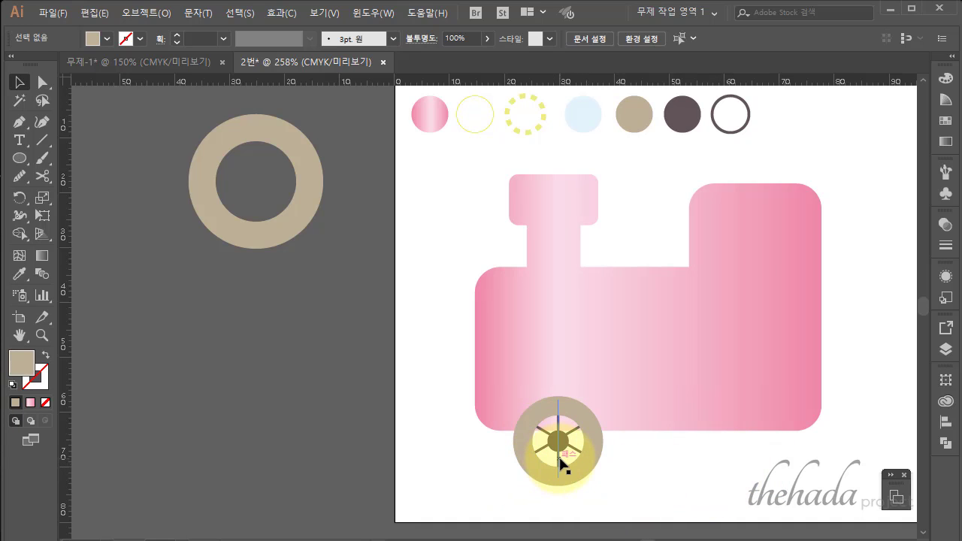
Set the wheel's spoke lines to a 1.5 pt stroke weight.
double_click(562, 462)
left_click(545, 447)
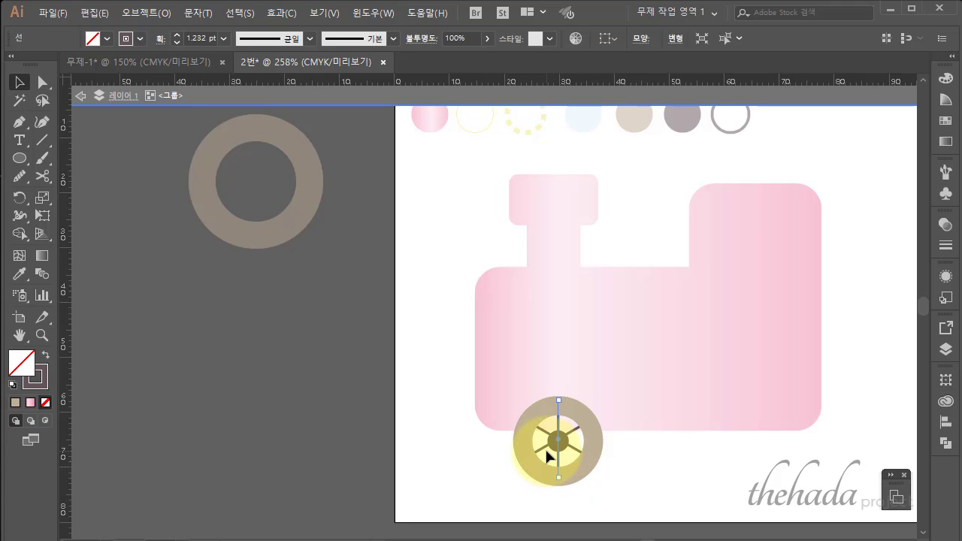
left_click_drag(545, 447, 544, 436)
left_click(335, 95)
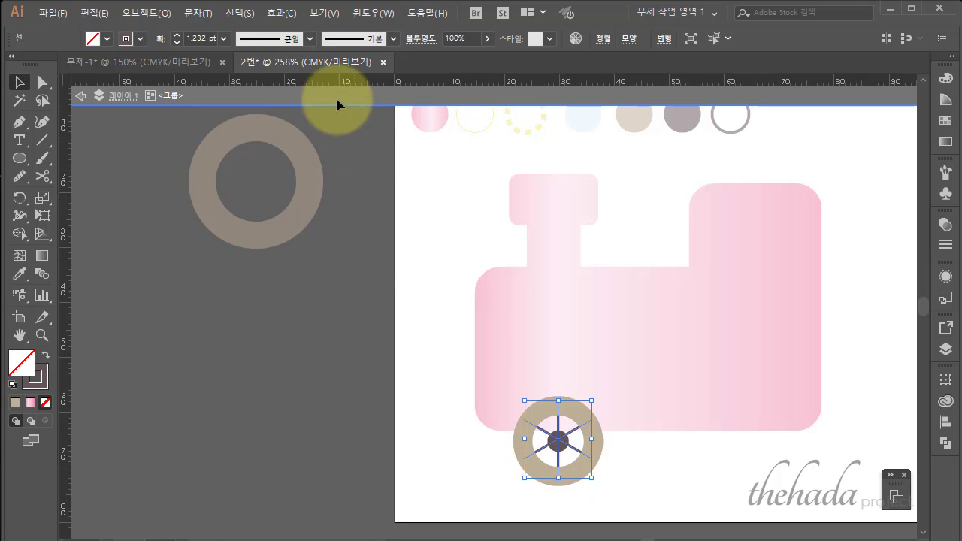
left_click(192, 37)
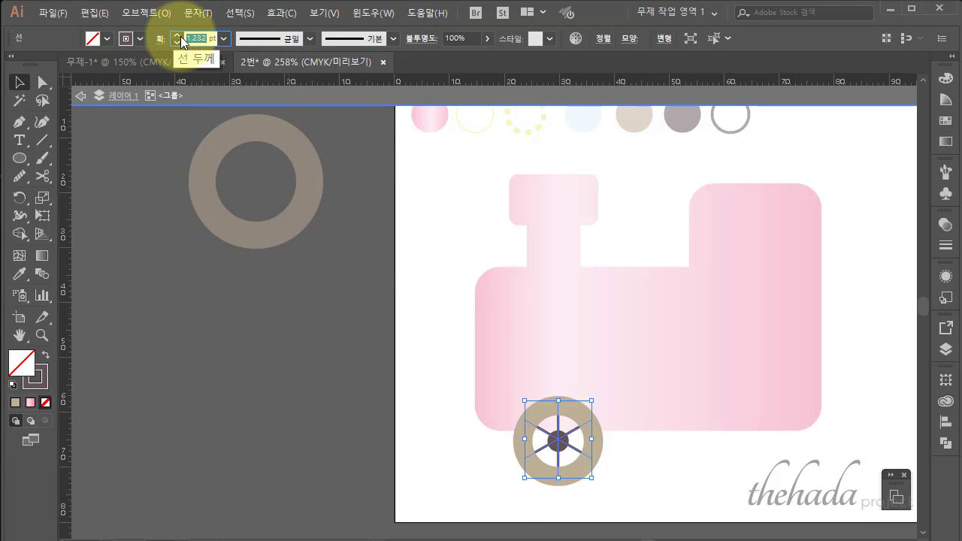
type("1.5")
key("Return")
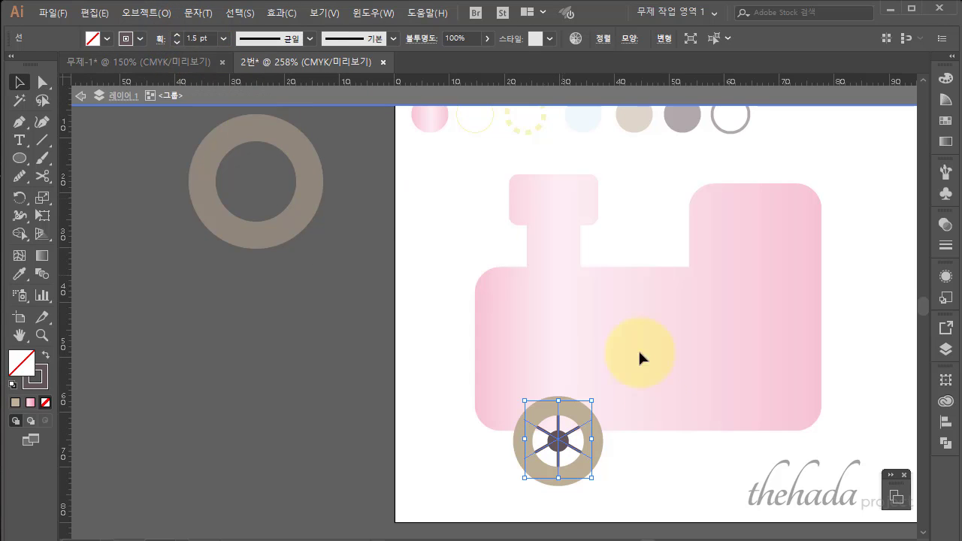
Copy the wheel under the train's right end and lower the train slightly.
left_click(665, 466)
double_click(679, 485)
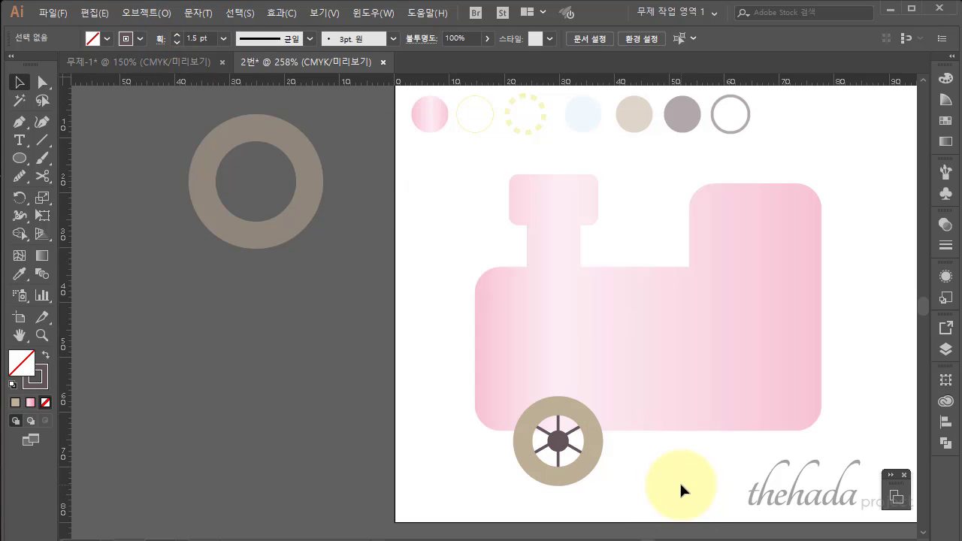
mouse_move(600, 472)
left_mouse_down()
mouse_move(781, 472)
mouse_move(447, 359)
left_mouse_up()
left_click(828, 490)
left_click_drag(735, 381, 737, 391)
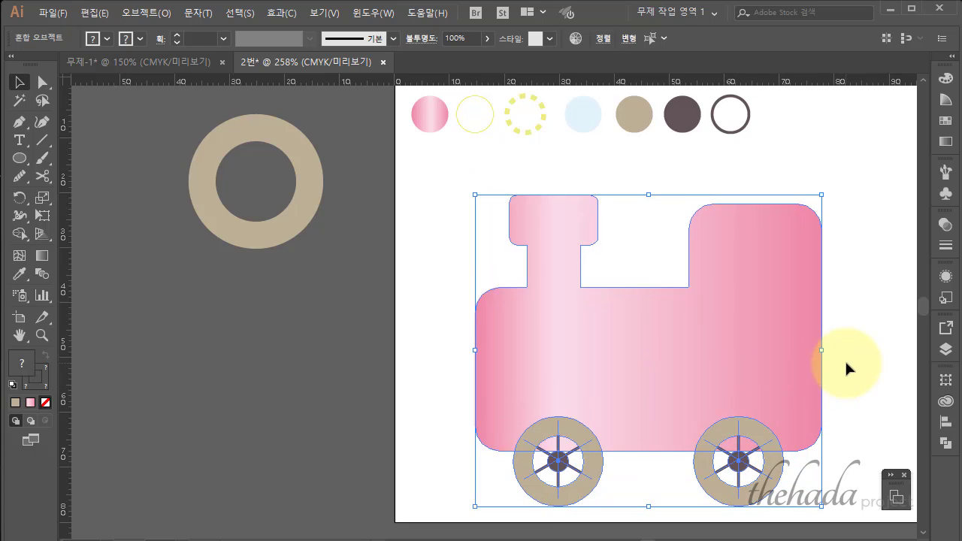
left_click(845, 359)
Move the row of colour sample circles above the artboard.
scroll(816, 323, "up", 2)
scroll(789, 225, "up", 1)
mouse_move(661, 246)
left_mouse_down()
mouse_move(409, 201)
mouse_move(426, 147)
left_mouse_up()
left_click(549, 229)
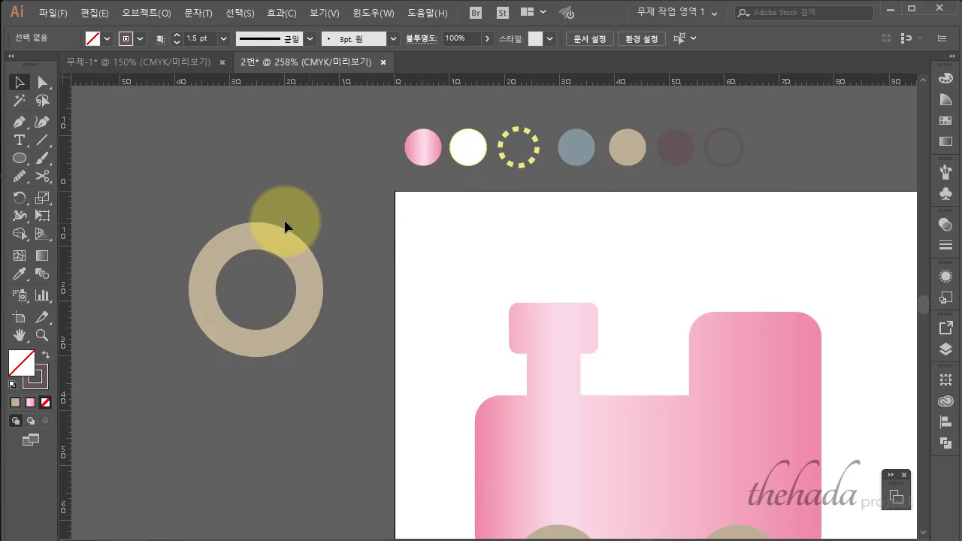
Draw a small circle above the chimney filled from the pale blue, 40% opacity sample.
left_click(20, 158)
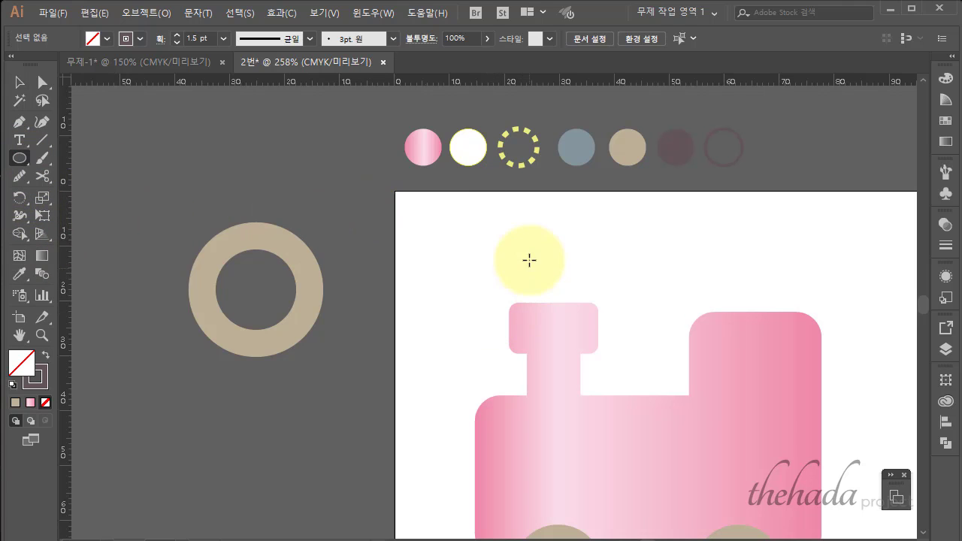
left_click_drag(531, 245, 577, 293)
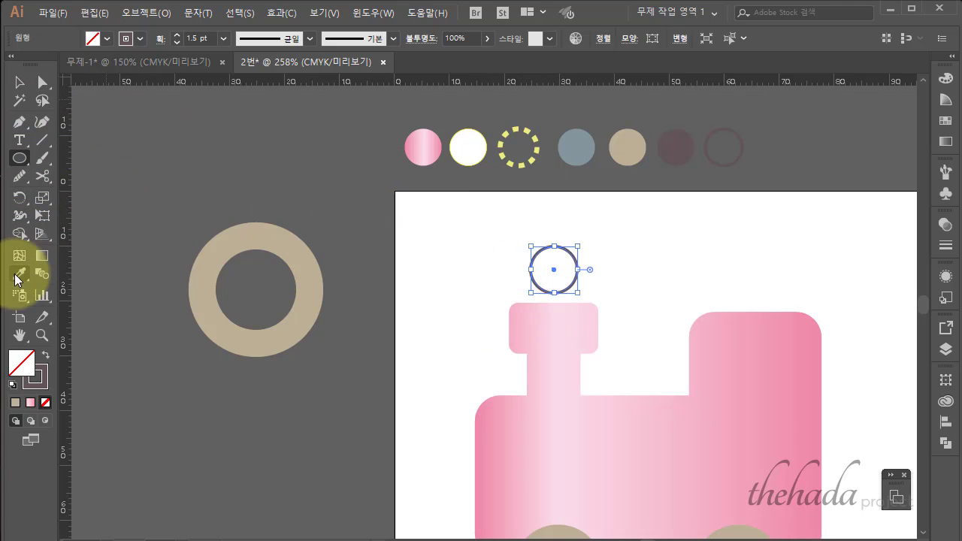
left_click(19, 274)
left_click(572, 146)
Duplicate the pale blue circle into differently sized puffs trailing up-right from the chimney.
left_click(20, 81)
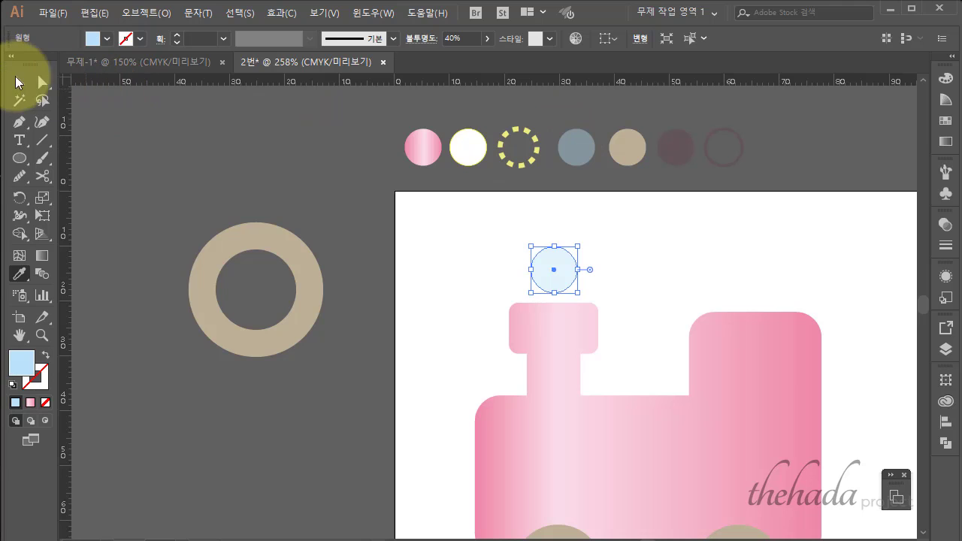
left_click(654, 239)
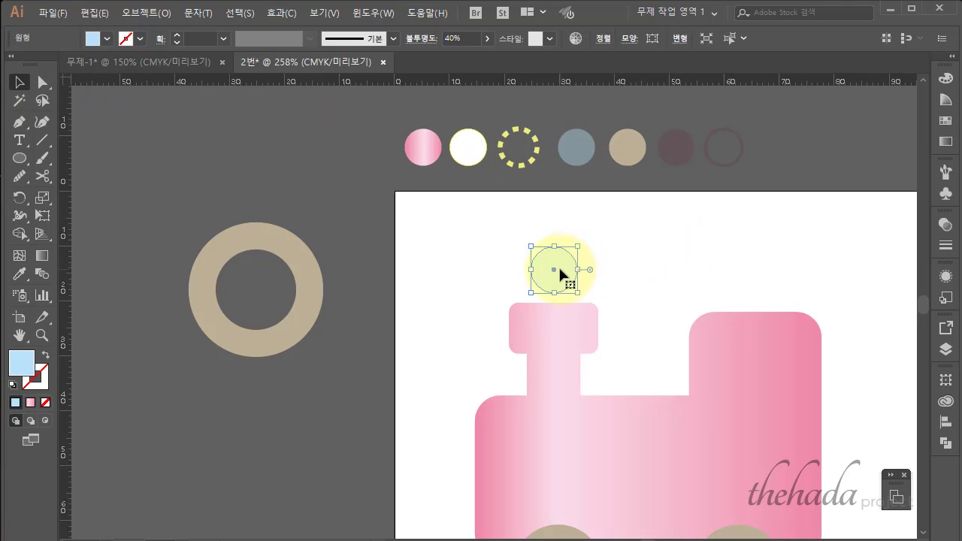
mouse_move(575, 263)
left_mouse_down()
mouse_move(663, 241)
mouse_move(673, 214)
mouse_move(766, 284)
mouse_move(778, 307)
left_mouse_up()
key("ctrl+z")
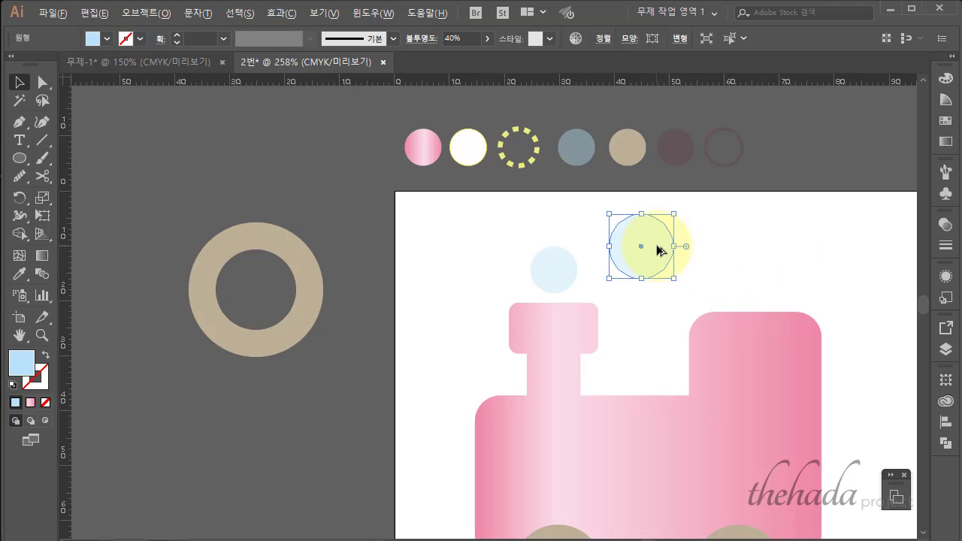
mouse_move(658, 244)
left_mouse_down()
mouse_move(779, 321)
mouse_move(810, 264)
mouse_move(875, 235)
left_mouse_up()
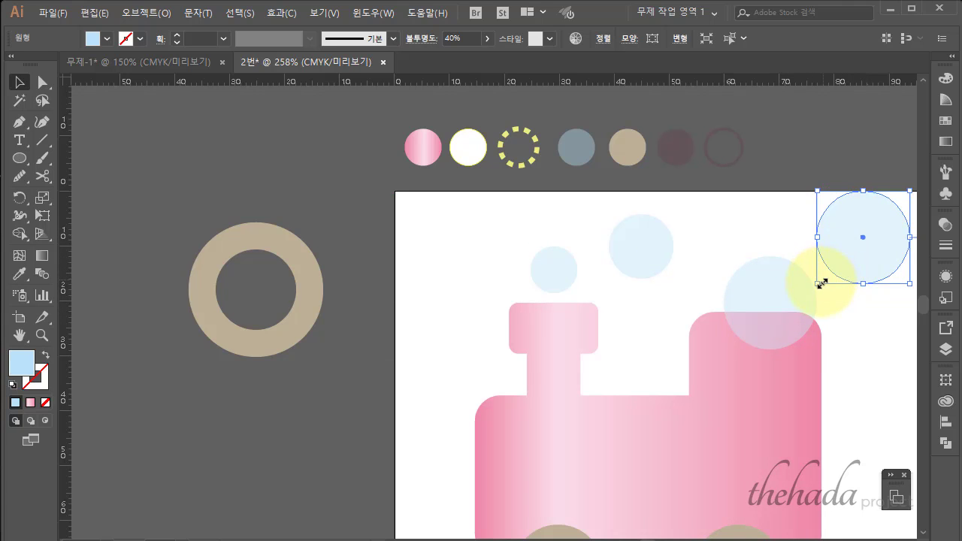
mouse_move(822, 283)
left_mouse_down()
mouse_move(834, 266)
mouse_move(851, 303)
left_mouse_up()
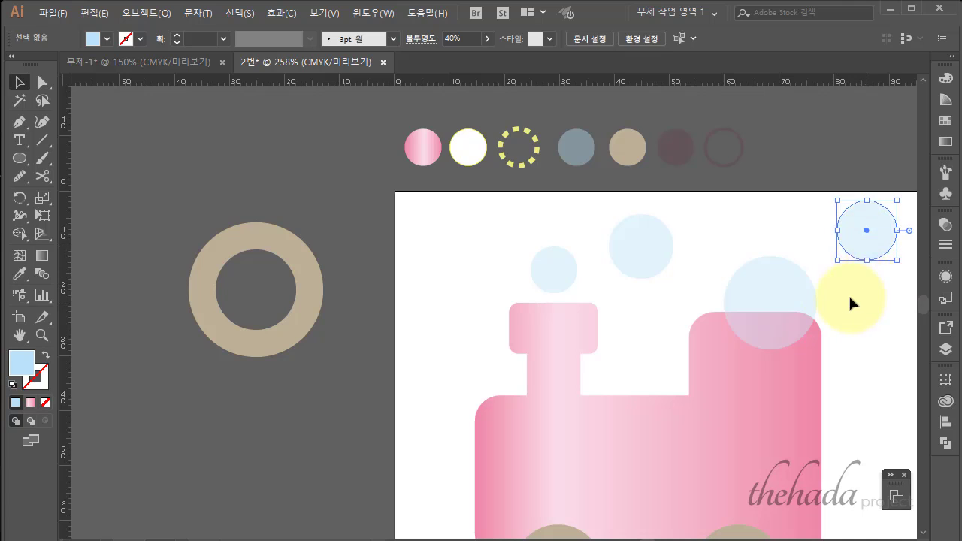
left_click(867, 256)
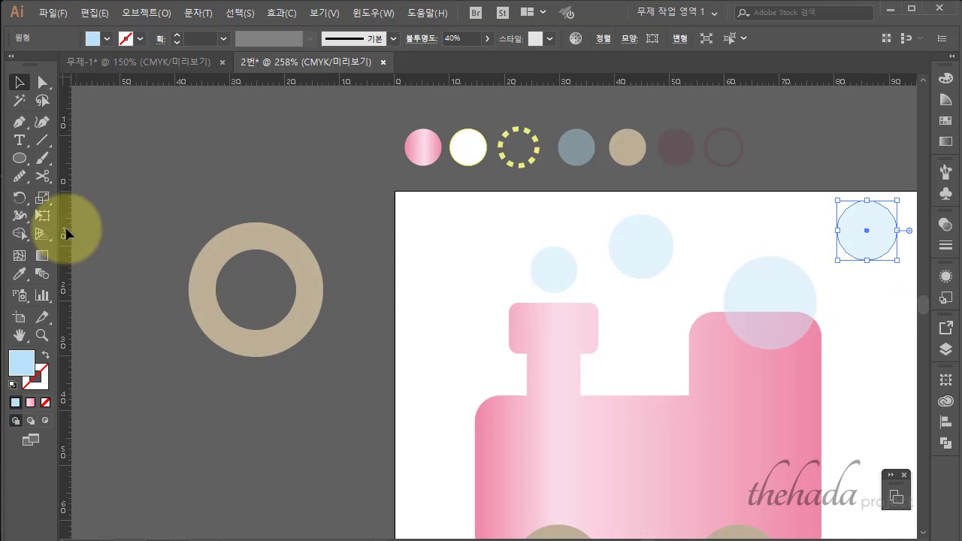
left_click(20, 140)
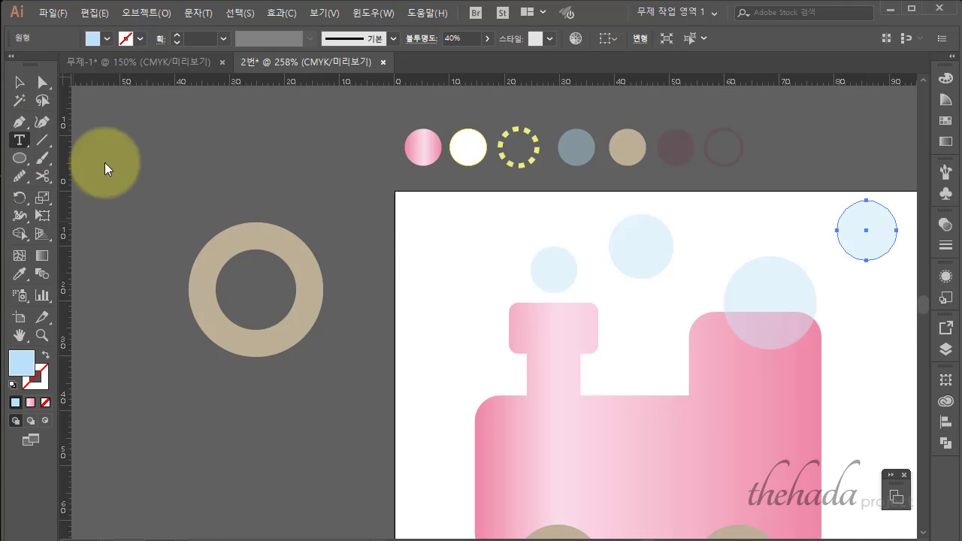
Add a 칙칙 text label beside the artboard in the 바탕 font at 20 pt.
left_click(394, 234)
type("X")
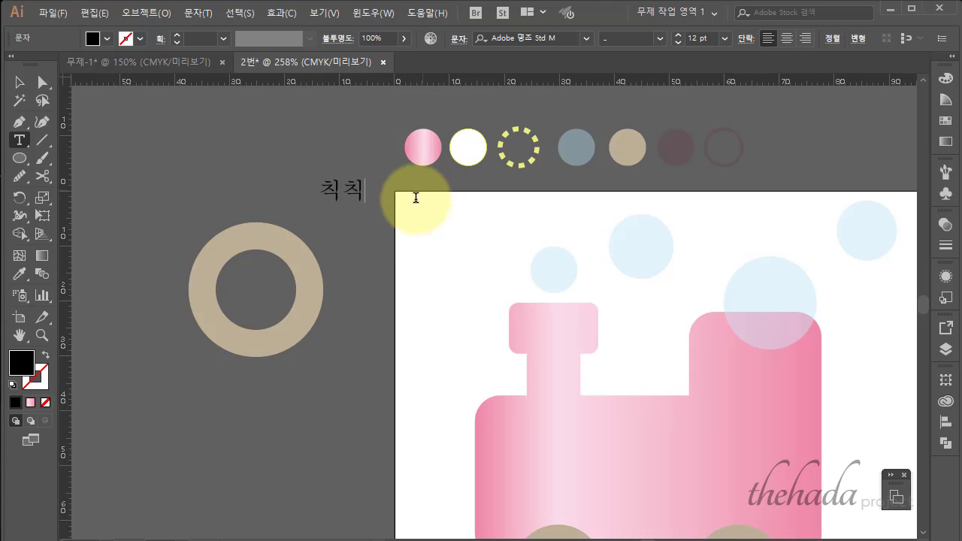
left_click(587, 38)
scroll(697, 211, "down", 1)
scroll(718, 209, "down", 3)
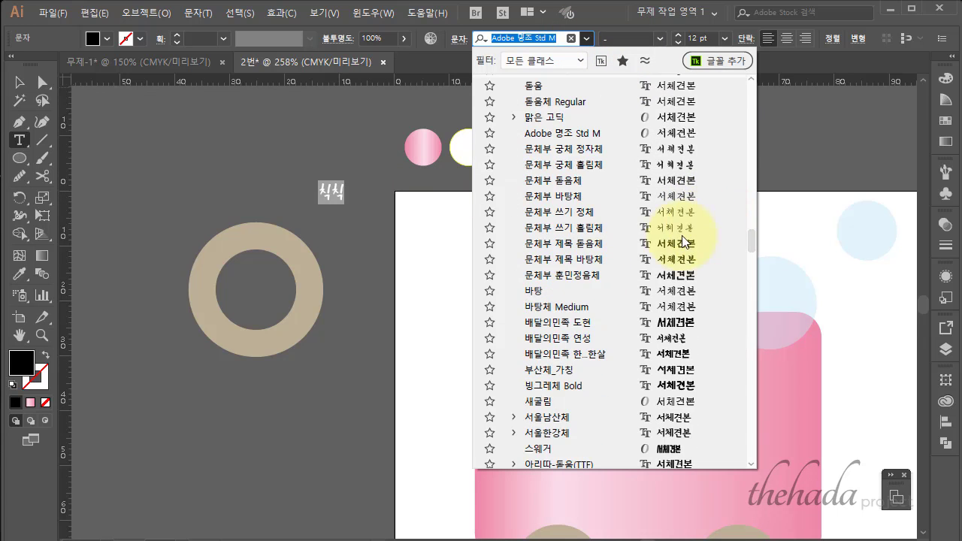
left_click(539, 290)
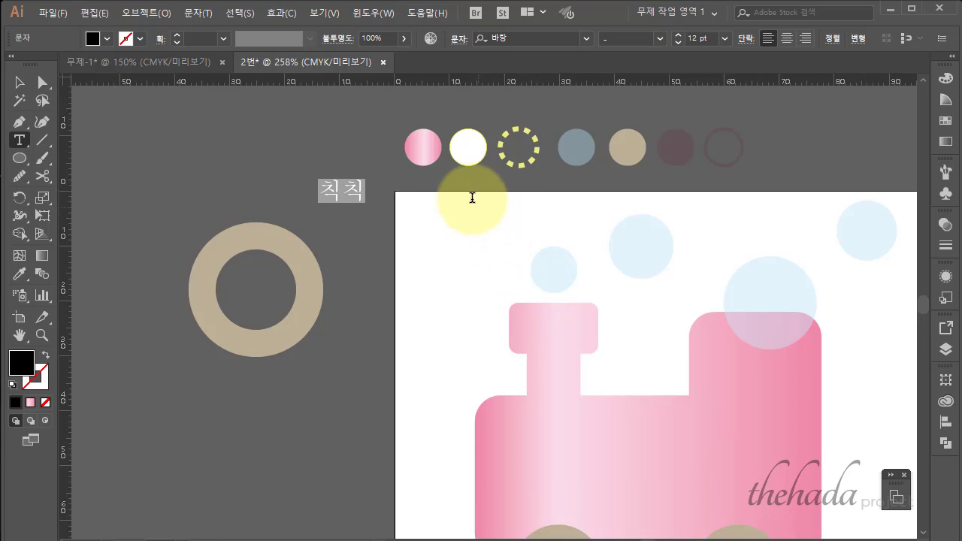
left_click(701, 38)
type("20")
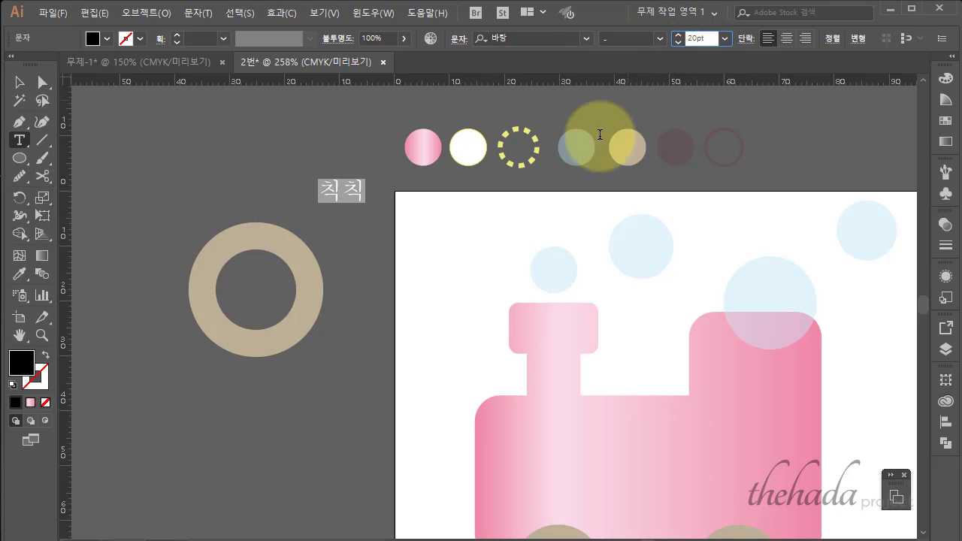
key("Return")
Reduce the second 칙 character to 10 pt.
left_click(348, 181)
left_click_drag(349, 181, 393, 181)
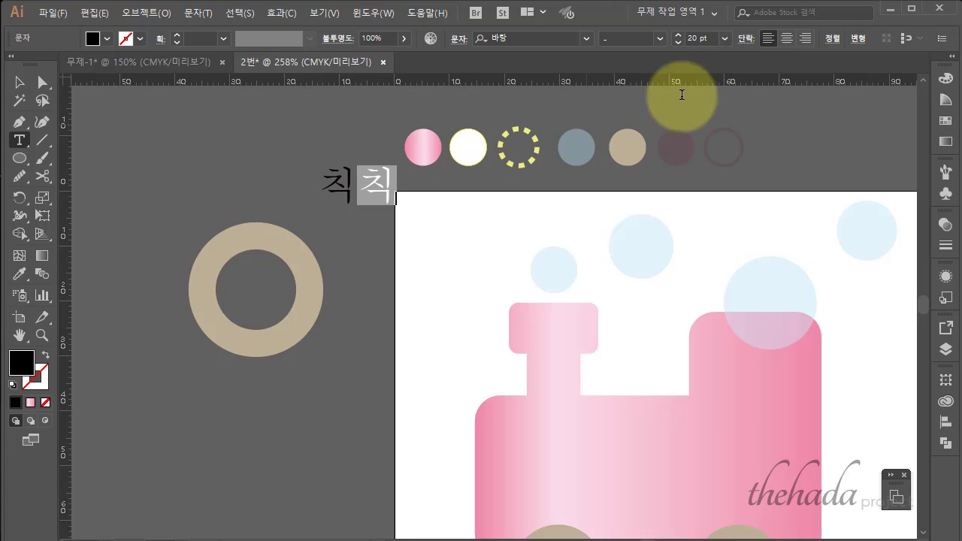
left_click(699, 38)
type("10")
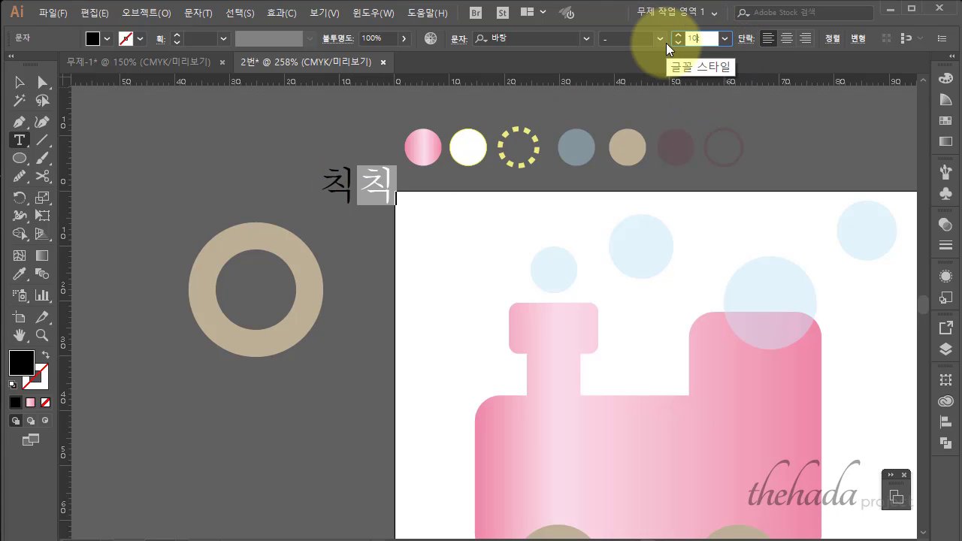
key("Return")
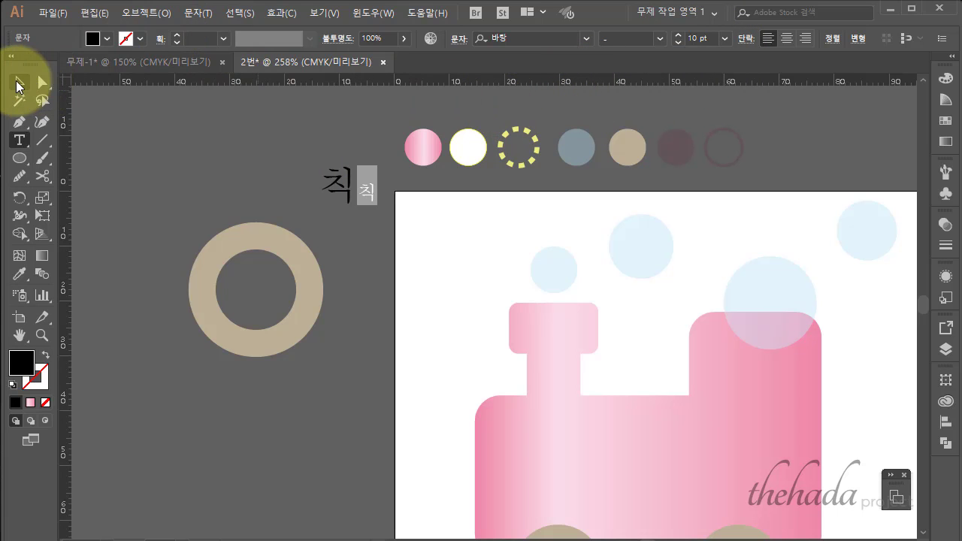
left_click(19, 82)
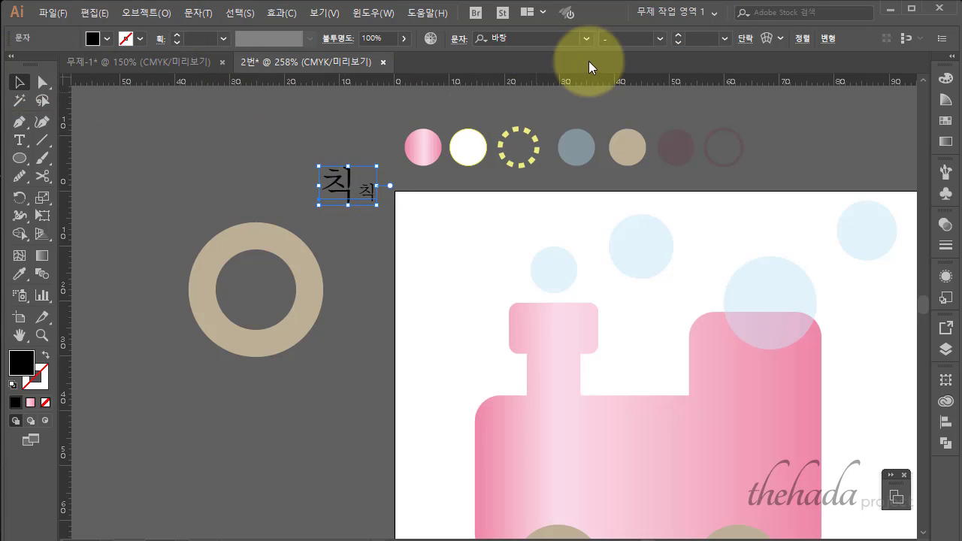
Make the 칙칙 text 80% black grey and move it onto the large blue puff.
left_click(944, 79)
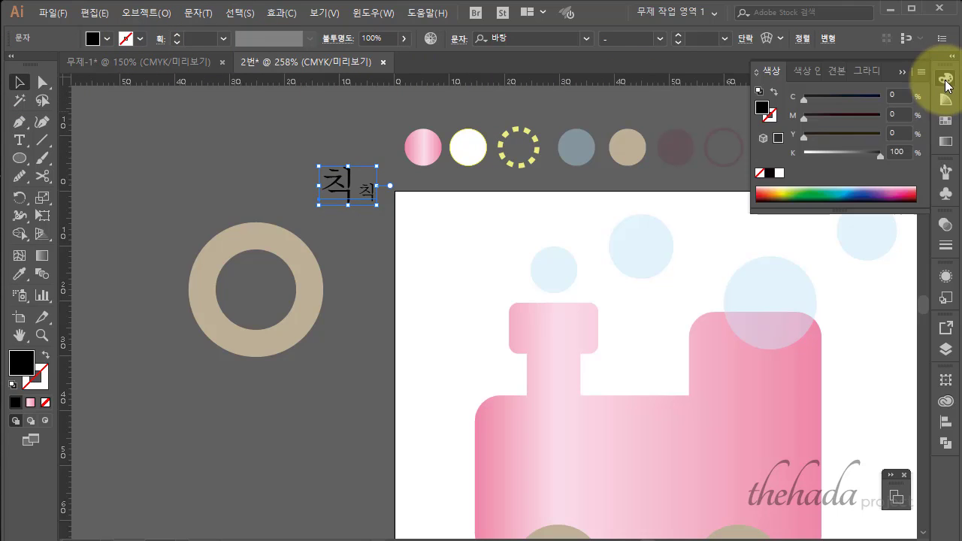
left_click(898, 153)
type("8")
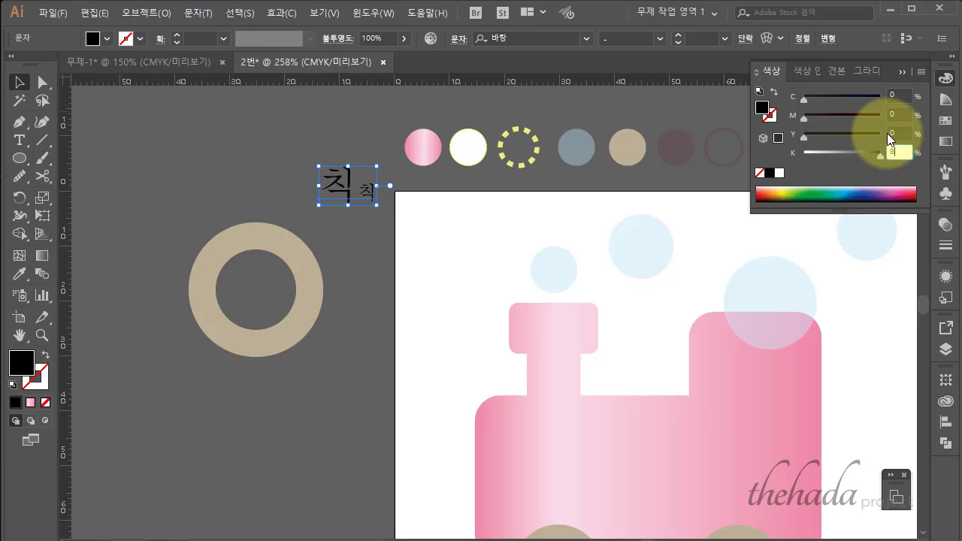
type("0")
key("Return")
left_click(384, 217)
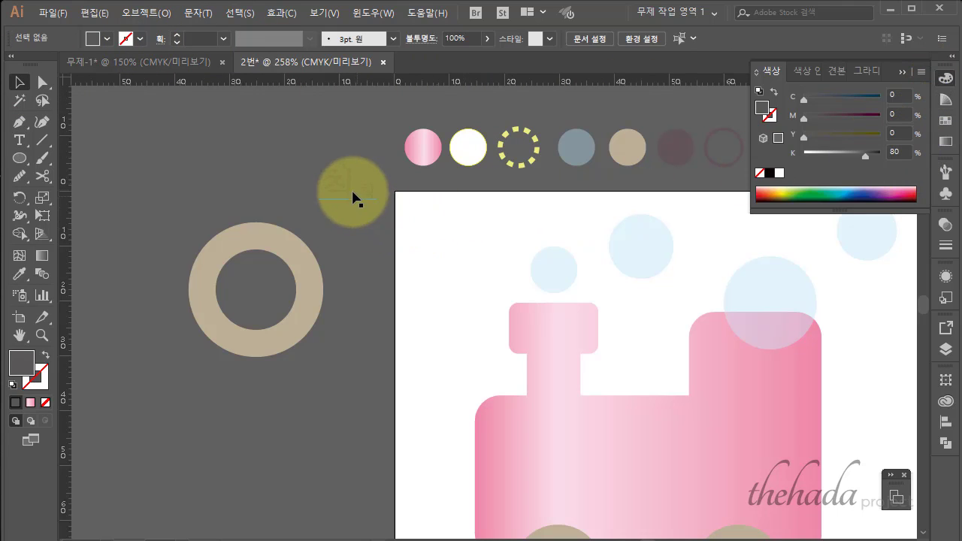
left_click_drag(353, 198, 774, 304)
left_click(858, 323)
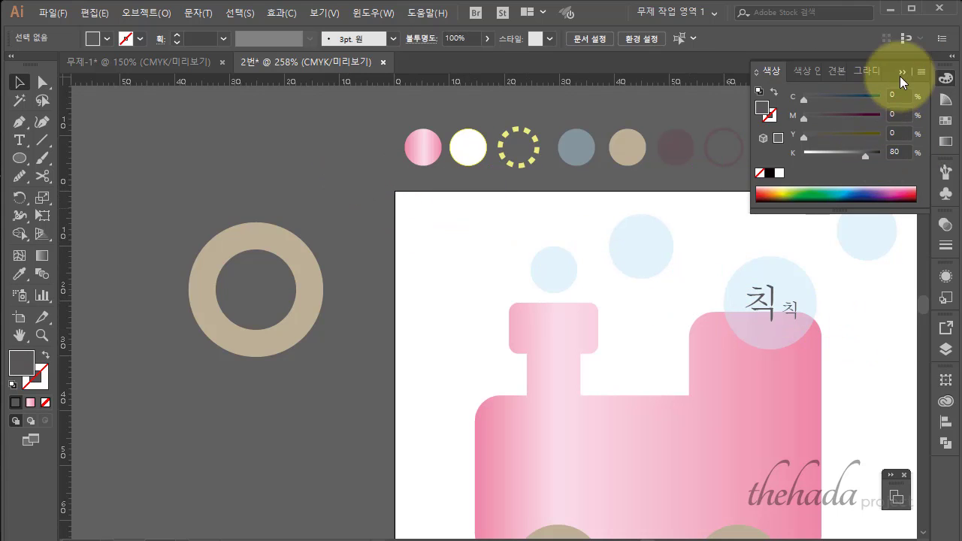
Copy the label onto the top-right puff as 폭폭, with the second 폭 at 10 pt.
left_click_drag(791, 313, 873, 236)
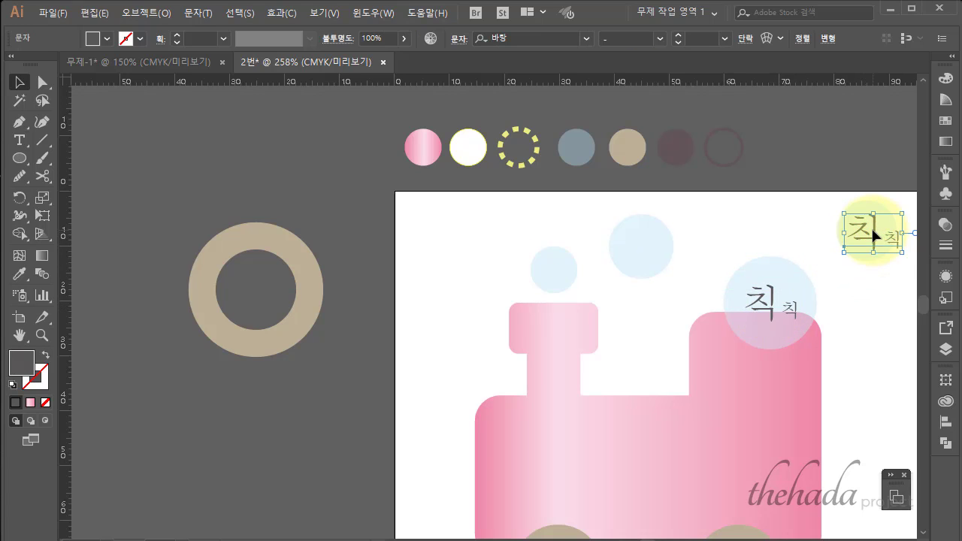
double_click(864, 230)
key("ctrl+a")
type("포")
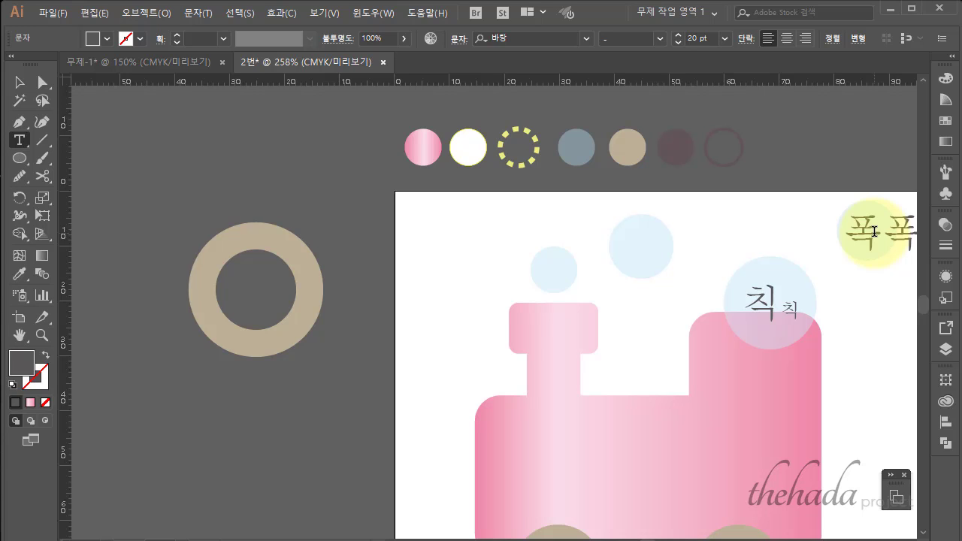
key("shift+Right")
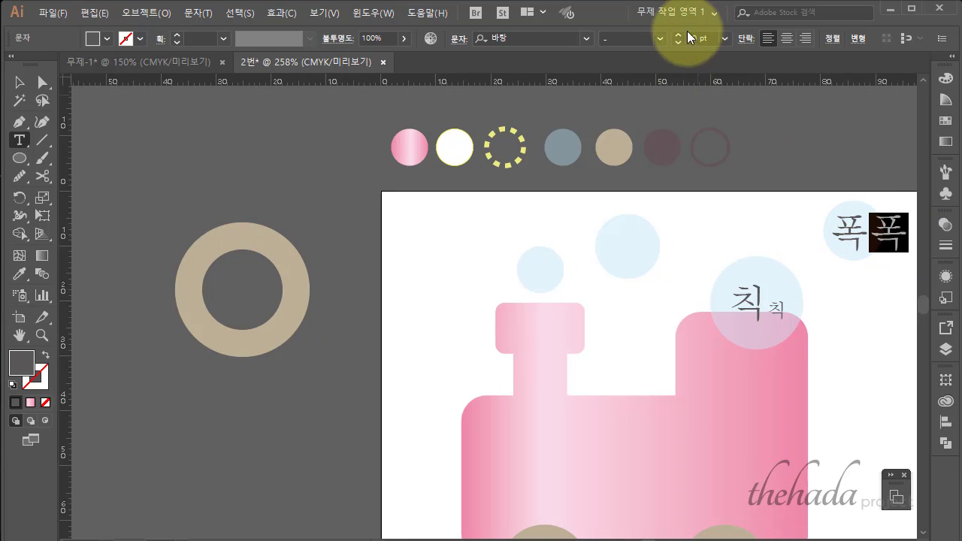
left_click(704, 35)
type("10")
key("Return")
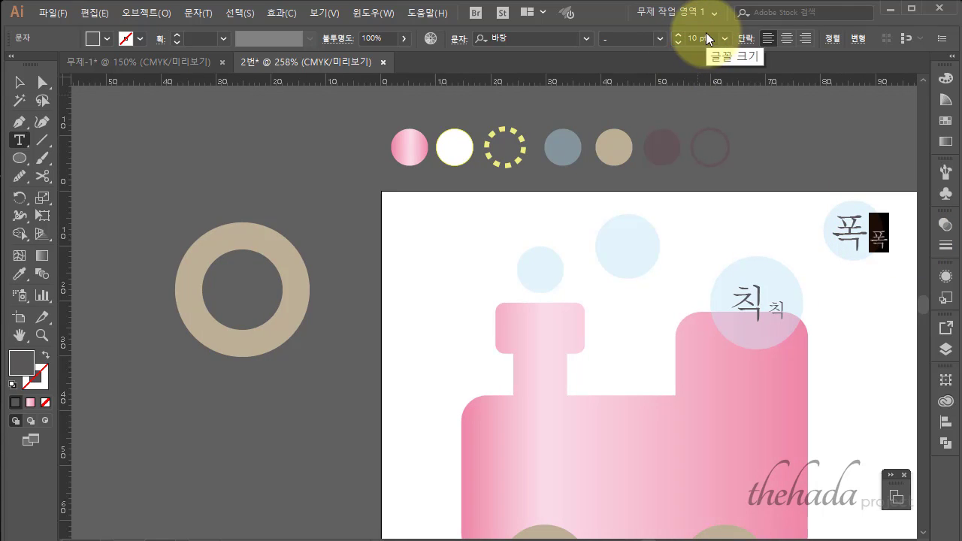
left_click(19, 82)
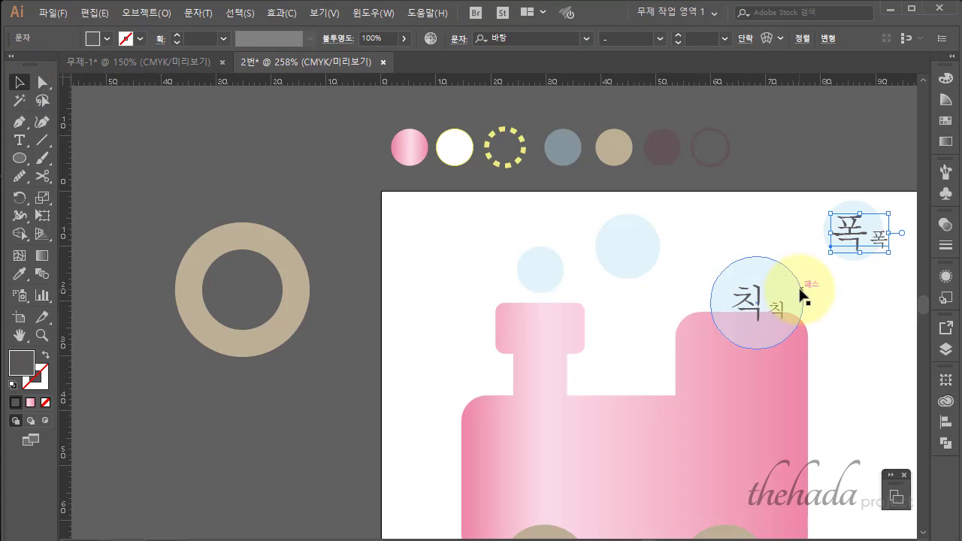
Enlarge the pale blue circle behind 폭폭 so the text fits inside.
left_click(801, 294)
left_click(865, 254)
left_click_drag(885, 261, 893, 272)
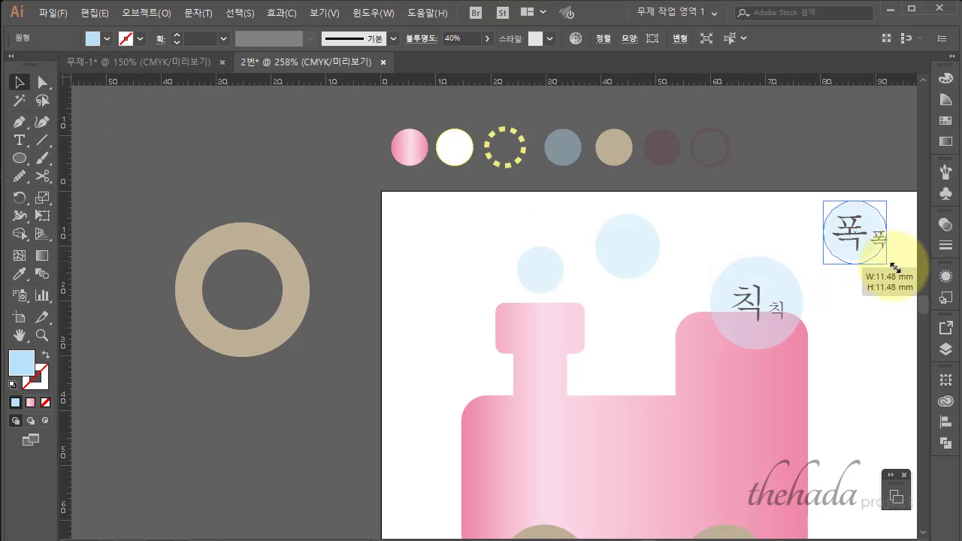
left_click(892, 283)
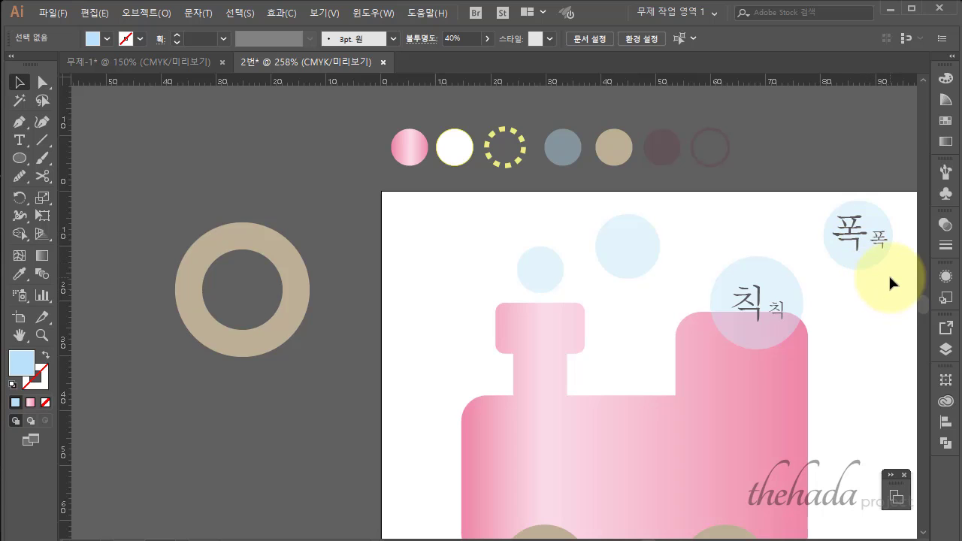
key("ctrl+minus")
key("ctrl+minus")
Draw a rounded rectangle window on the train's cab.
key("ctrl+plus")
key("ctrl+plus")
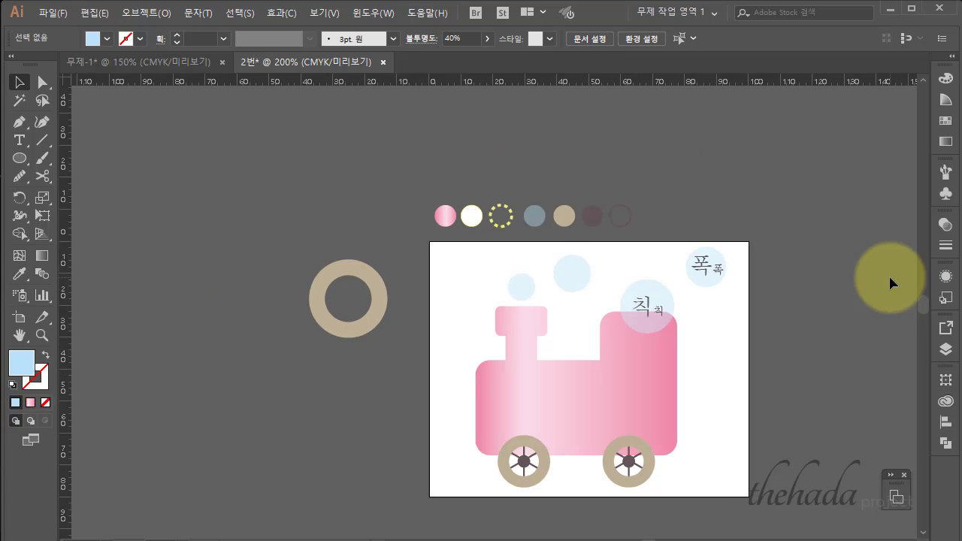
mouse_move(794, 301)
left_mouse_down()
mouse_move(602, 240)
mouse_move(634, 221)
left_mouse_up()
left_click(20, 158)
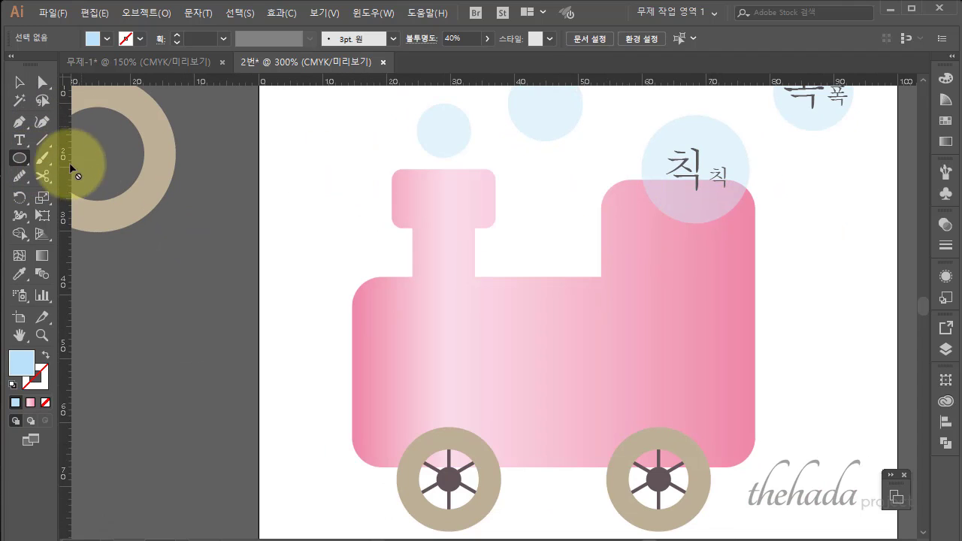
left_click(23, 160)
left_click(97, 175)
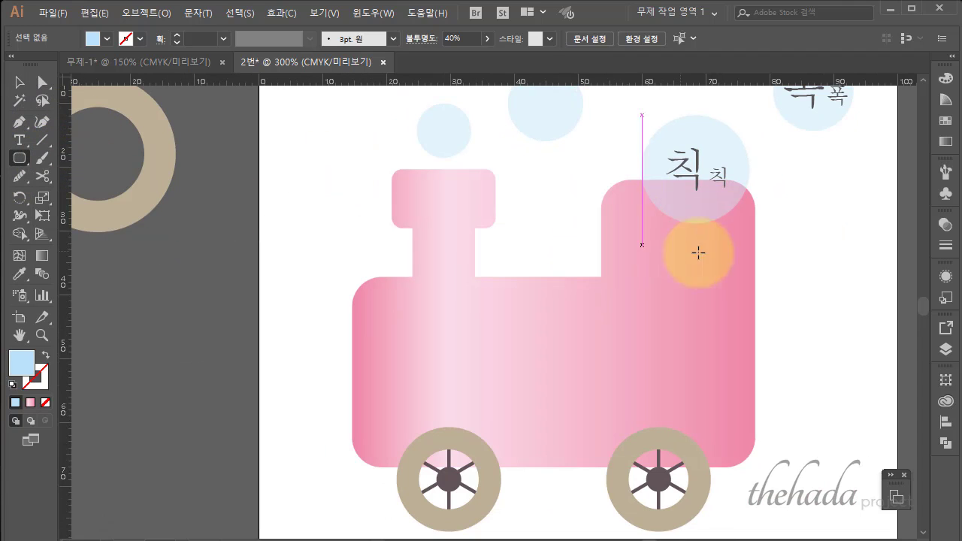
left_click_drag(619, 217, 725, 305)
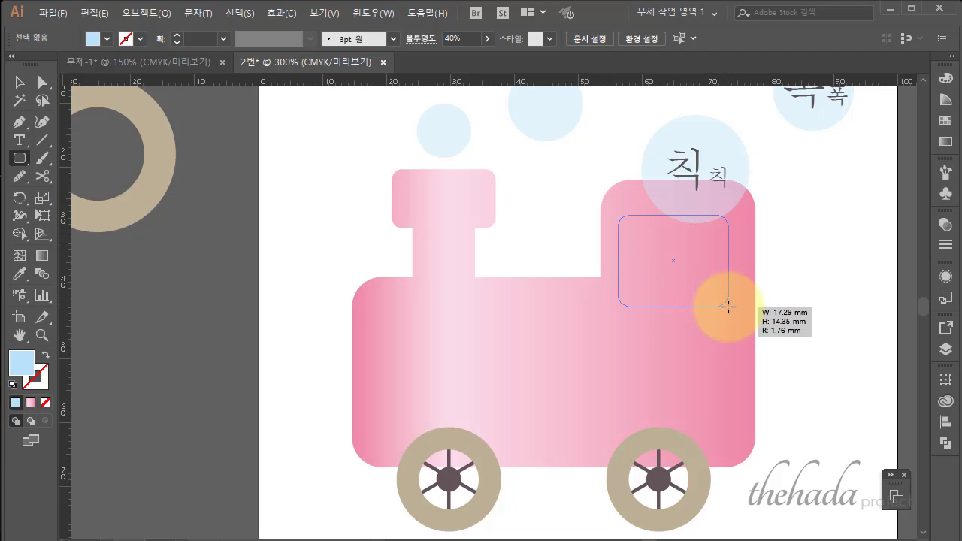
left_click_drag(728, 306, 730, 308)
Fill the window rectangle with white.
left_click(19, 81)
scroll(150, 186, "up", 1)
left_click(150, 186)
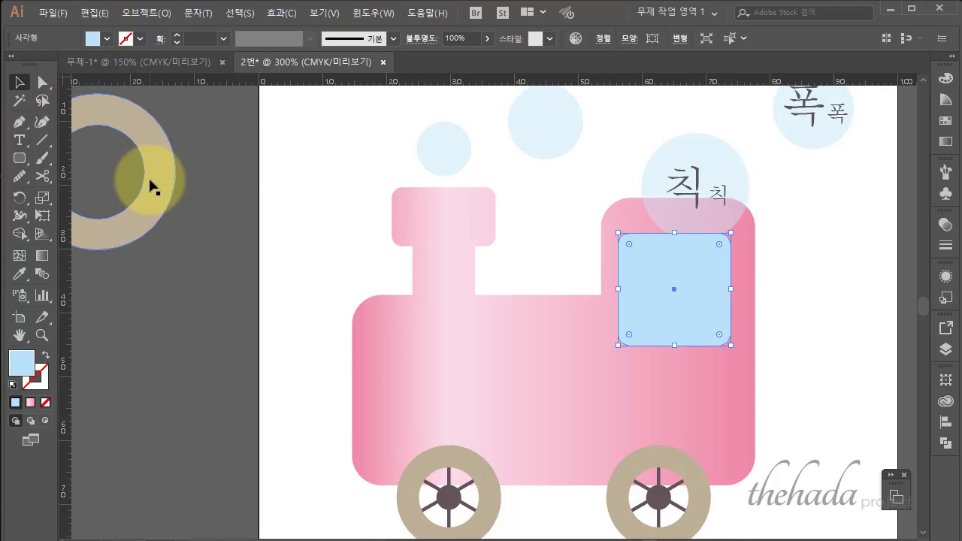
scroll(258, 155, "up", 2)
left_click(96, 39)
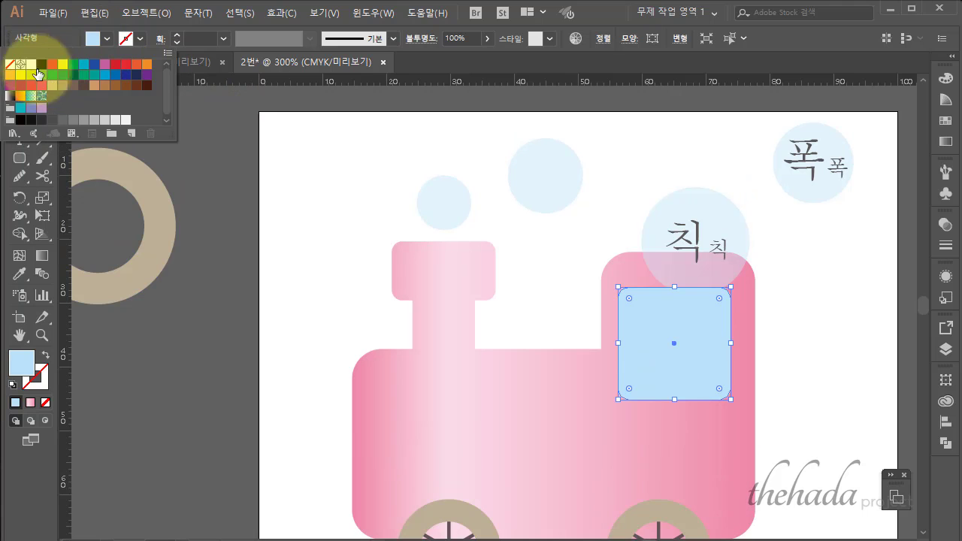
left_click(31, 64)
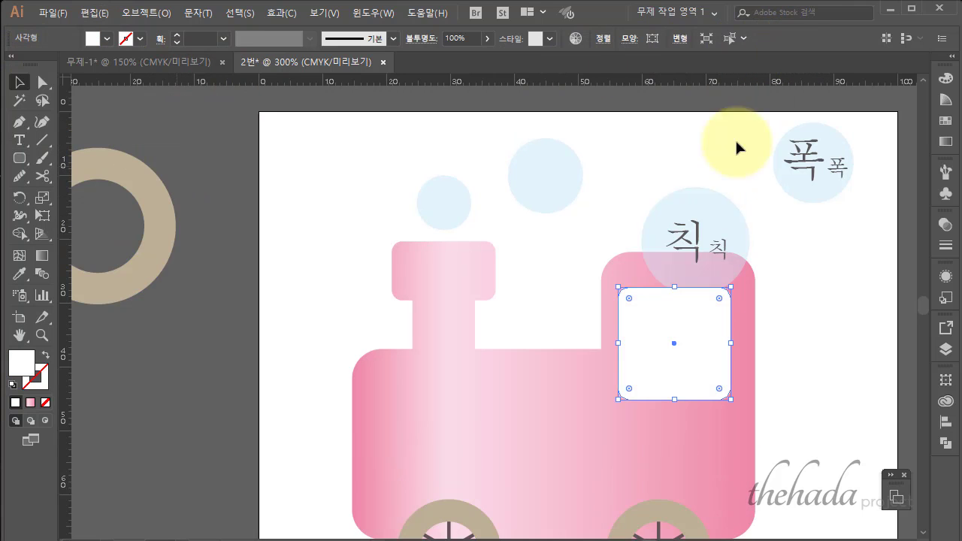
scroll(735, 137, "down", 1)
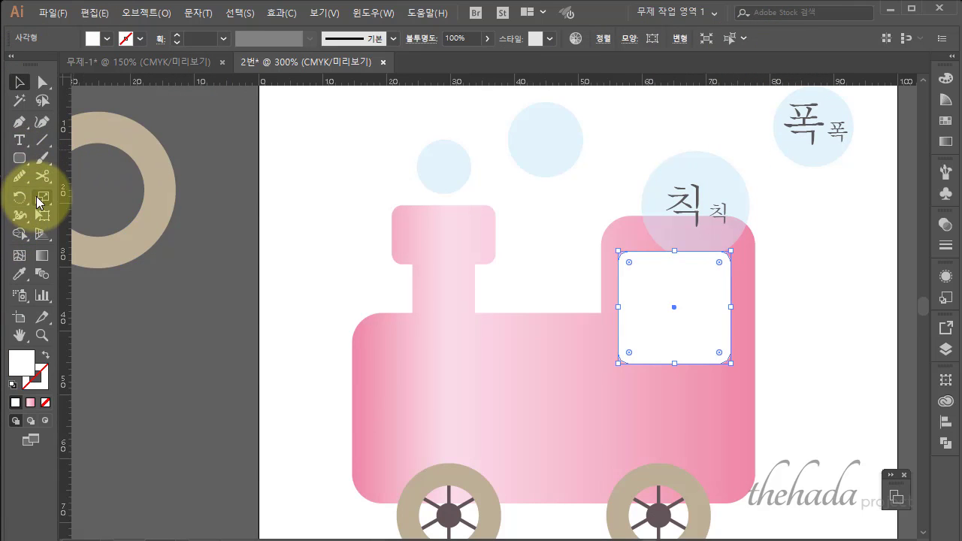
Make an 80% scaled copy of the window centred inside it.
left_click(41, 199)
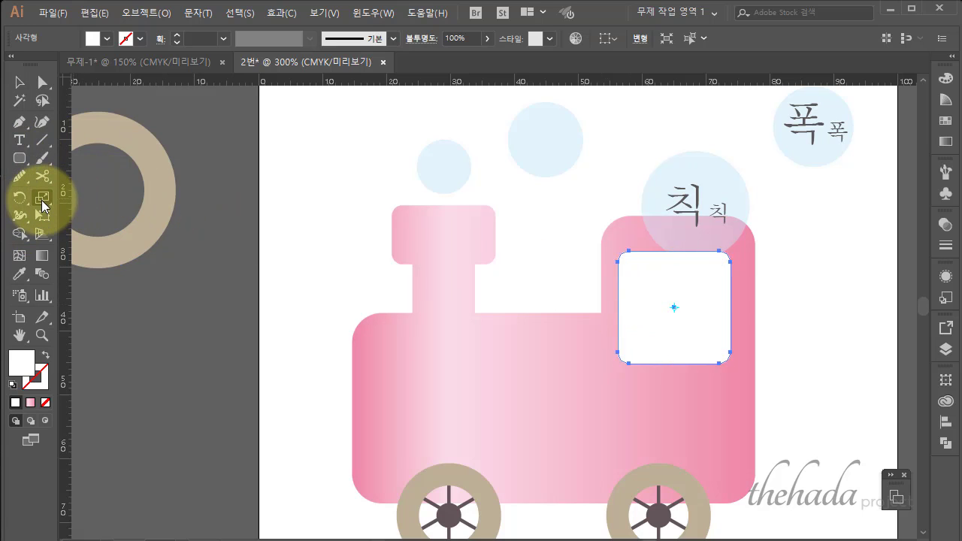
double_click(42, 206)
left_click_drag(789, 212, 931, 225)
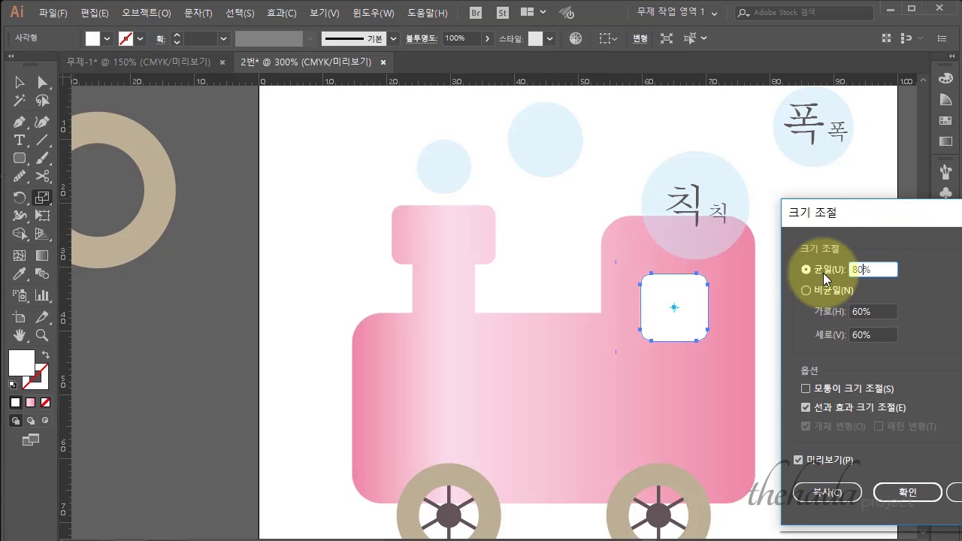
left_click(827, 493)
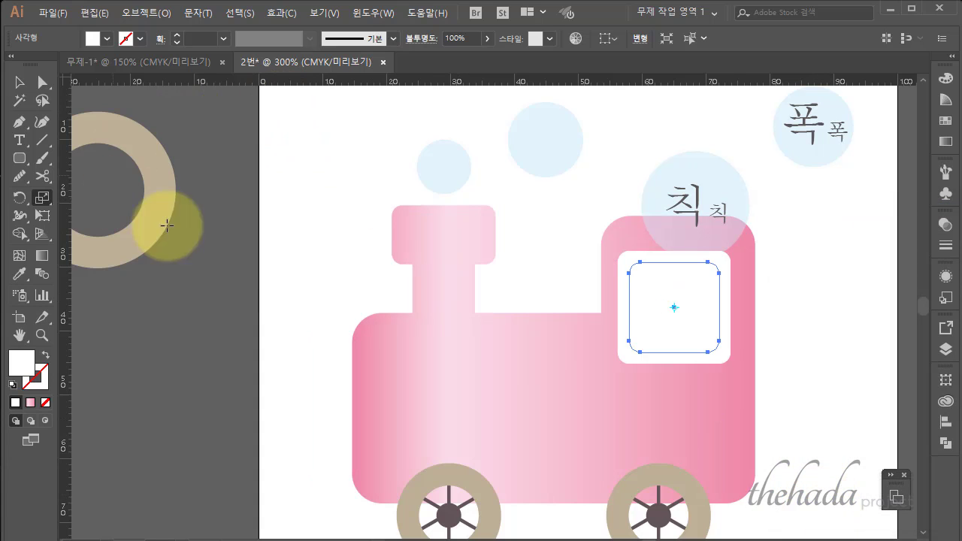
scroll(167, 226, "up", 4)
left_click(20, 274)
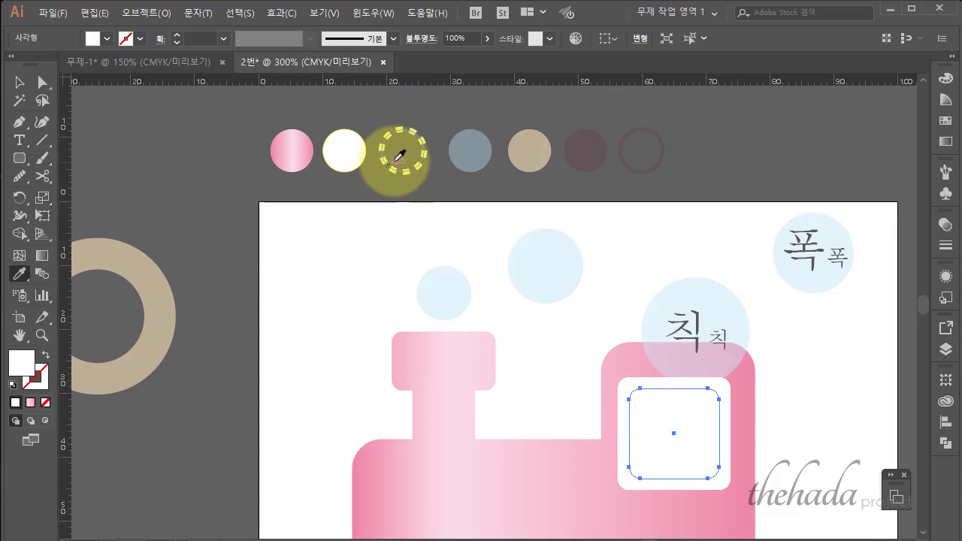
Give the inner window rectangle the dashed yellow border with no fill.
left_click(399, 165)
scroll(397, 161, "down", 2)
left_click(20, 82)
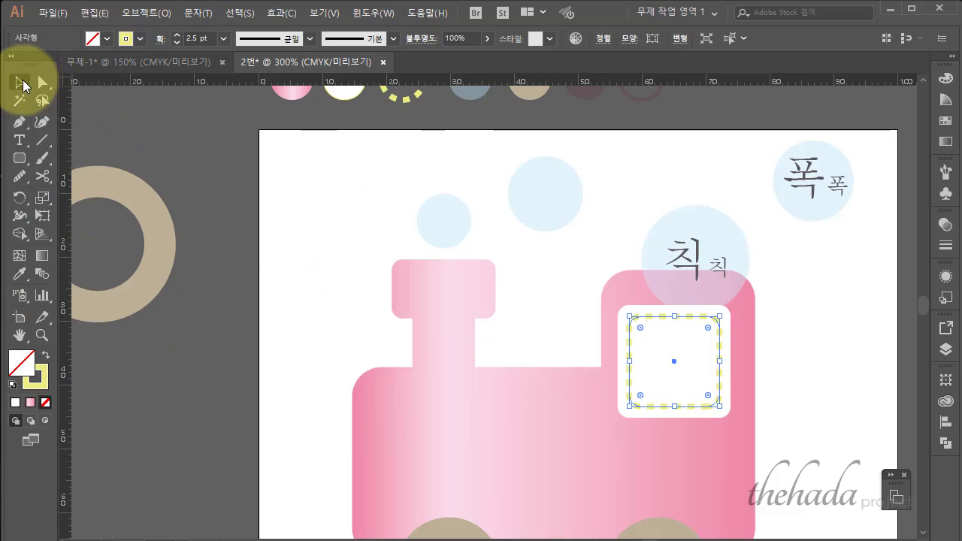
left_click(290, 415)
scroll(268, 406, "down", 2)
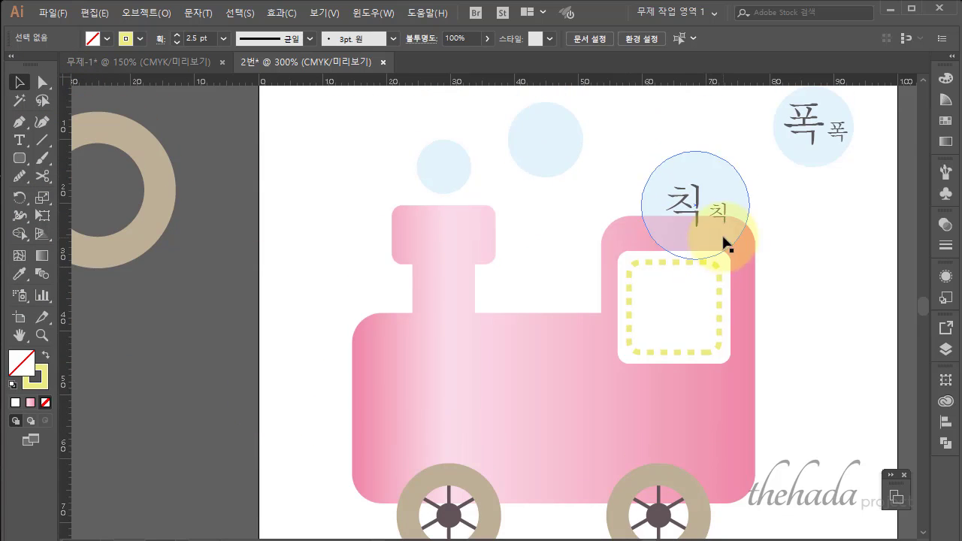
Raise the 칙칙 puff slightly and move the window pair a little higher.
left_click_drag(715, 159, 715, 143)
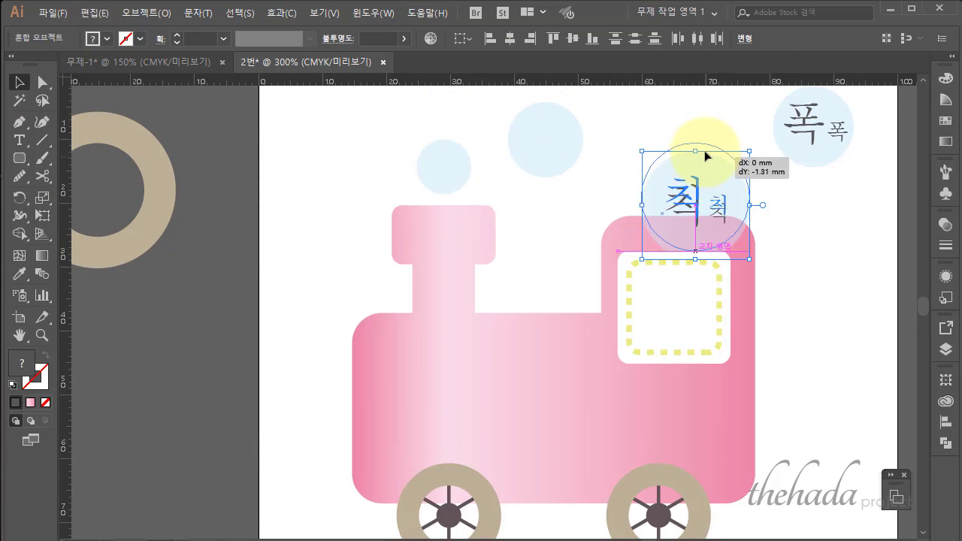
left_click(706, 272, "shift")
double_click(707, 272)
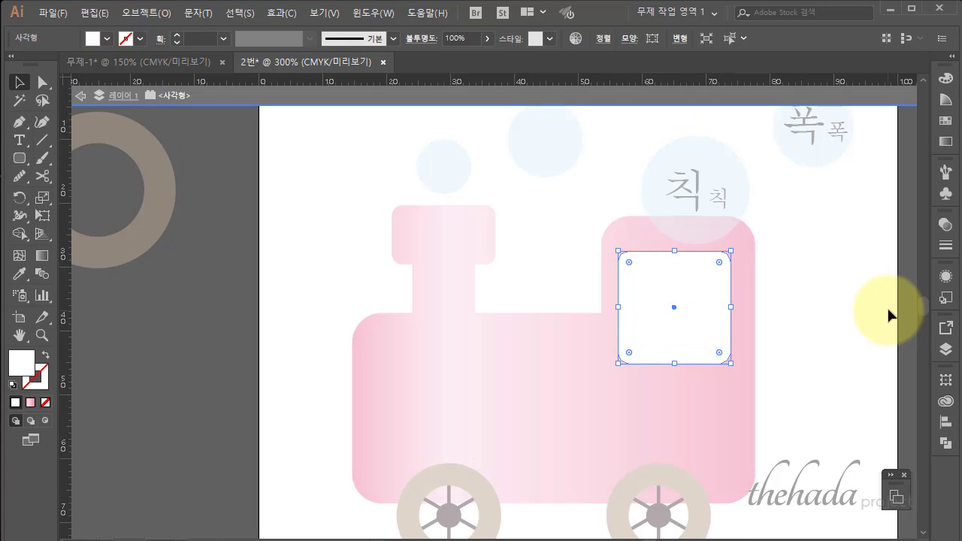
double_click(846, 305)
mouse_move(846, 309)
left_mouse_down()
mouse_move(706, 262)
mouse_move(679, 300)
mouse_move(697, 283)
mouse_move(824, 294)
mouse_move(698, 180)
mouse_move(703, 167)
mouse_move(815, 209)
left_mouse_up()
left_click(691, 307, "shift")
key("ctrl+shift+a")
left_click(697, 181)
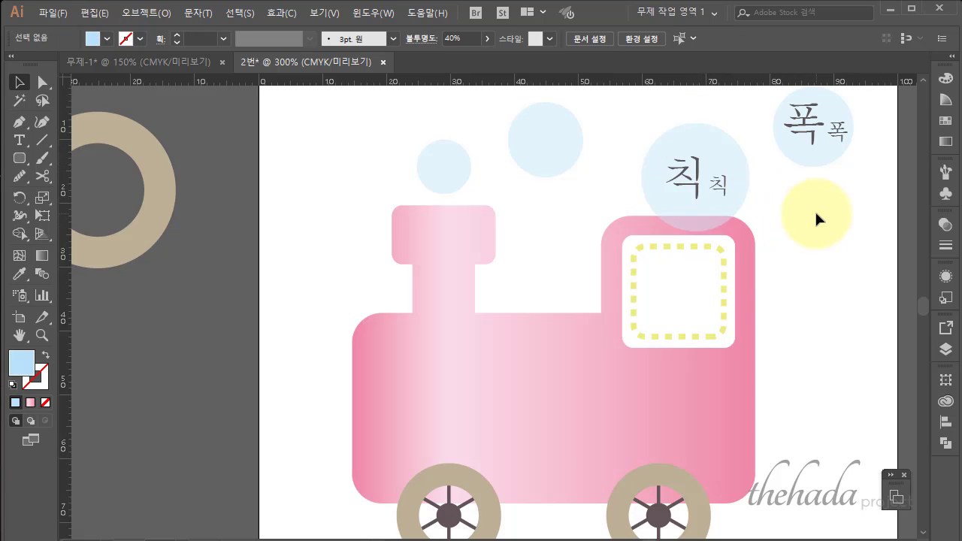
scroll(815, 209, "down", 1)
scroll(815, 210, "down", 1)
key("ctrl+plus")
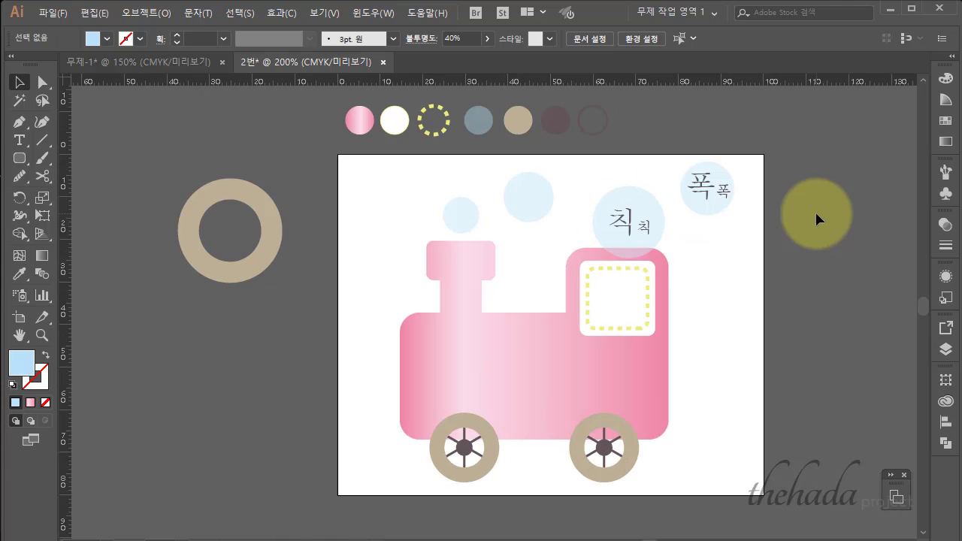
Delete the spare beige ring on the pasteboard left of the artboard.
left_click_drag(224, 189, 248, 240)
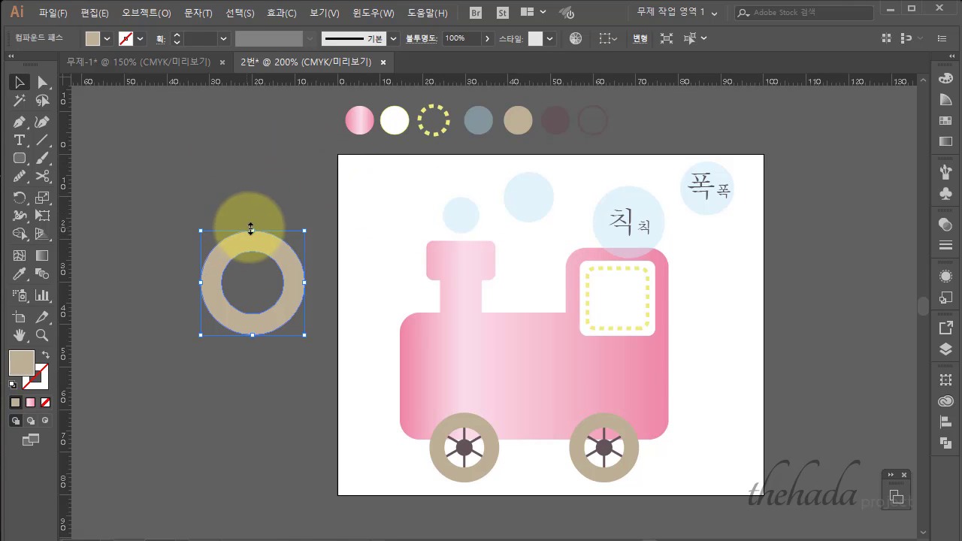
key("Delete")
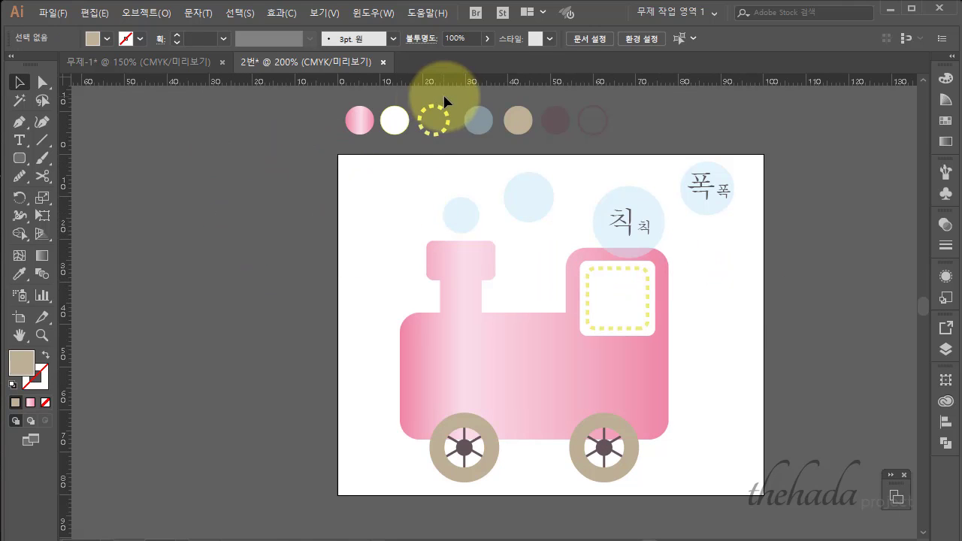